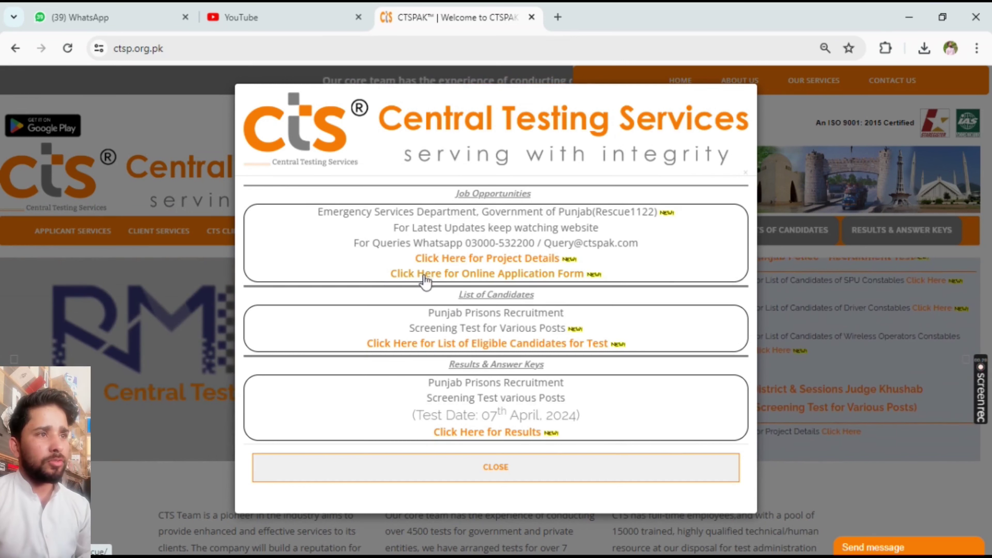
Open the Rescue 1122 online application login page and bring up its Register Yourself form
click(555, 274)
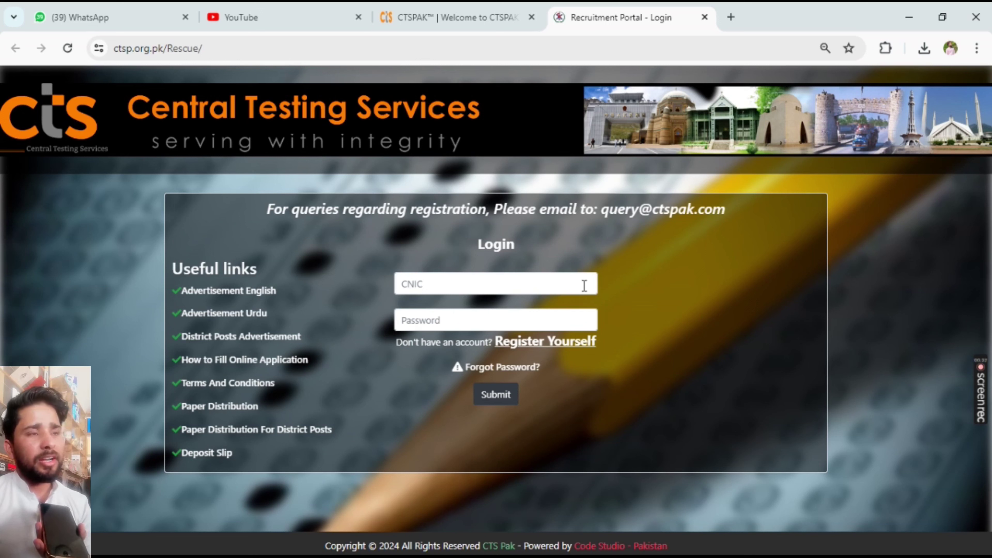
click(559, 344)
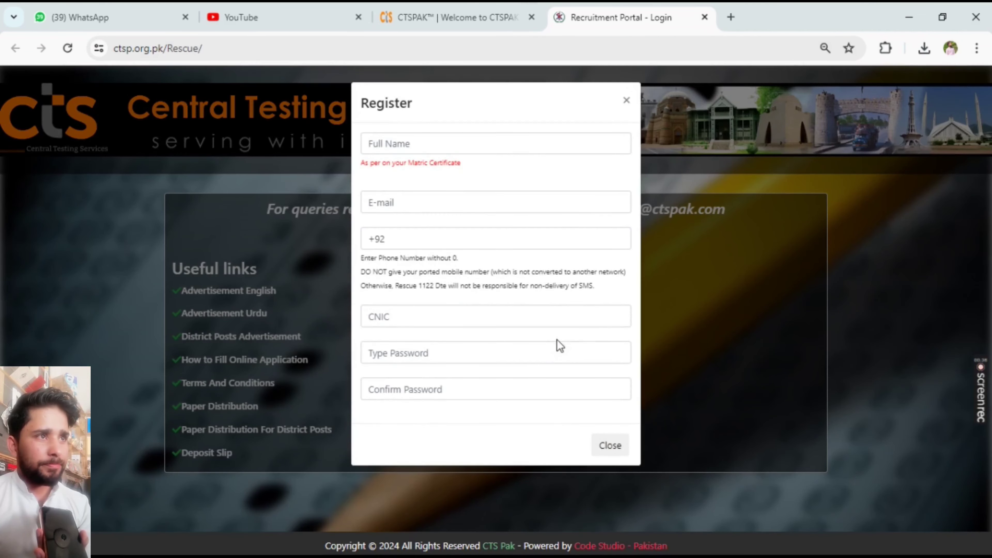
Step through the name, e-mail, phone, CNIC and password fields, then close the form unregistered
click(405, 148)
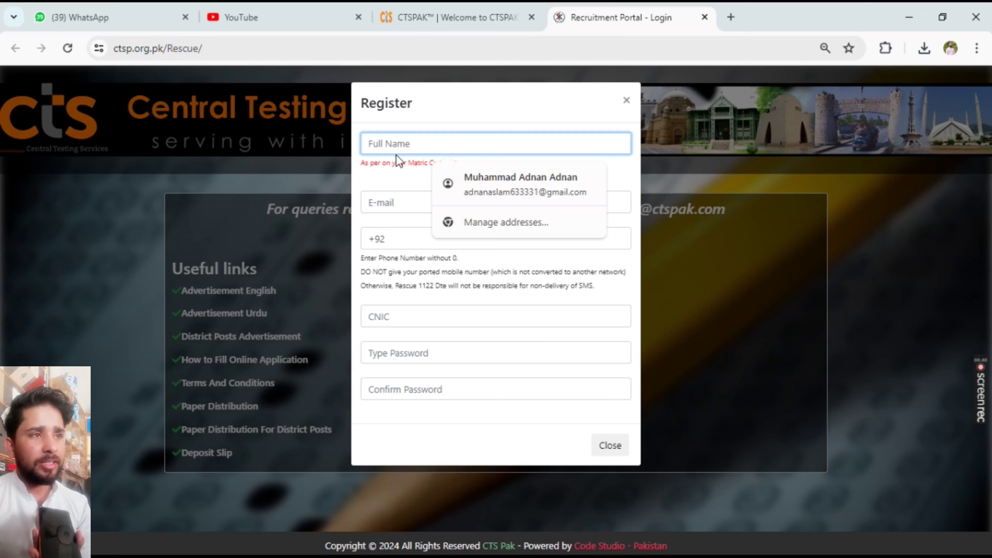
click(396, 207)
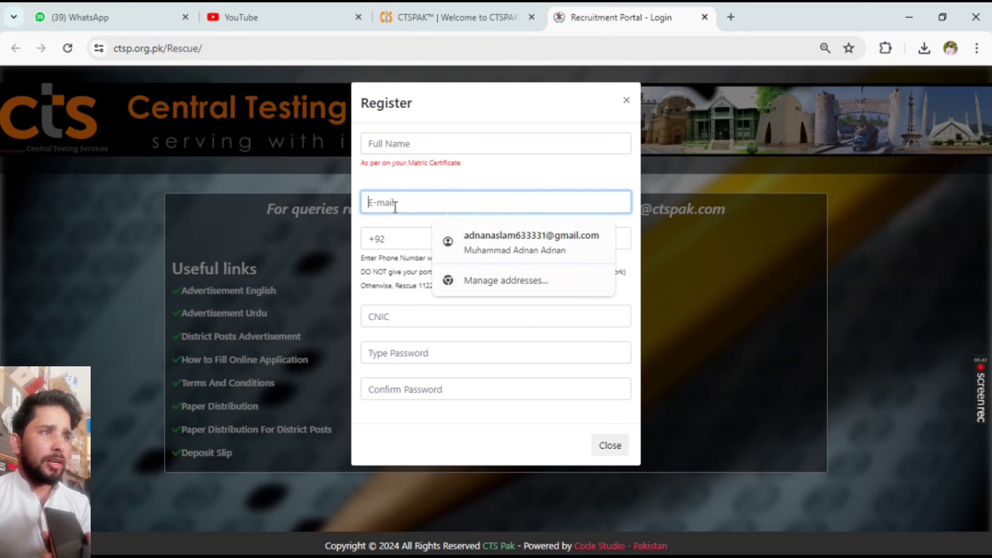
click(390, 238)
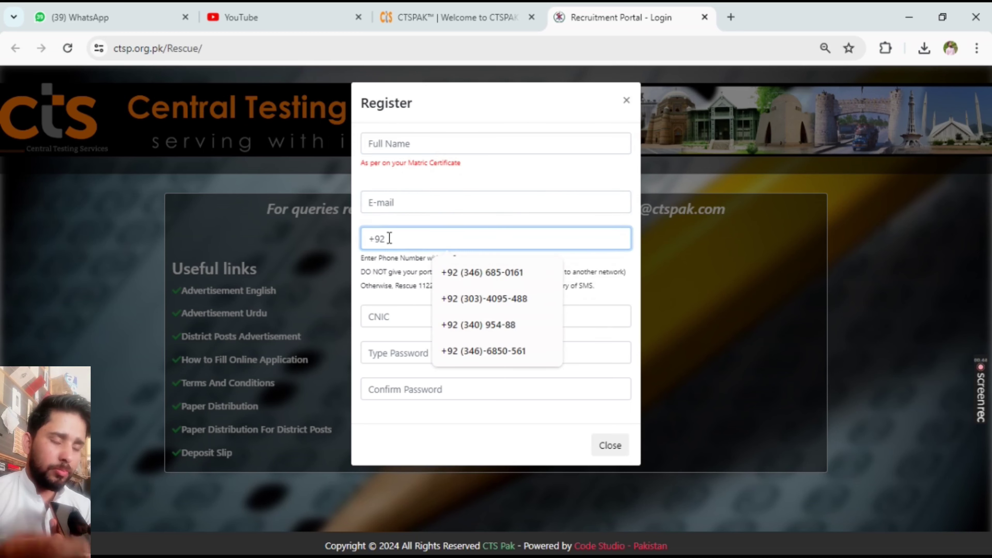
click(392, 324)
click(374, 352)
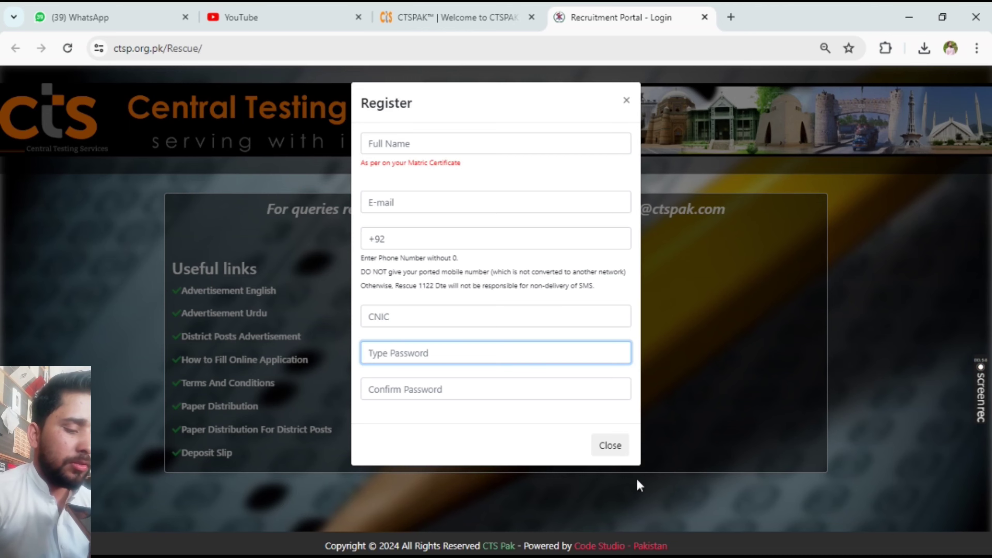
click(407, 388)
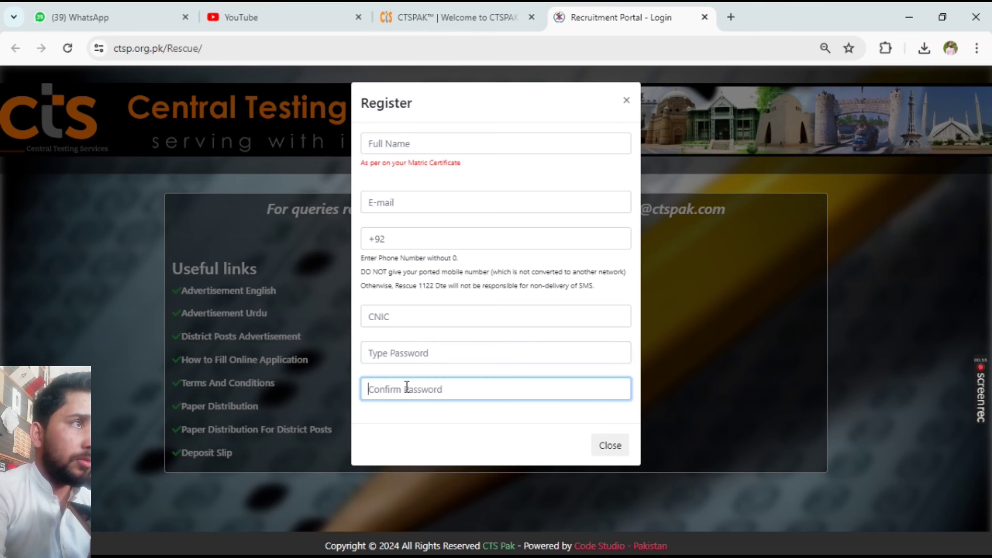
click(603, 449)
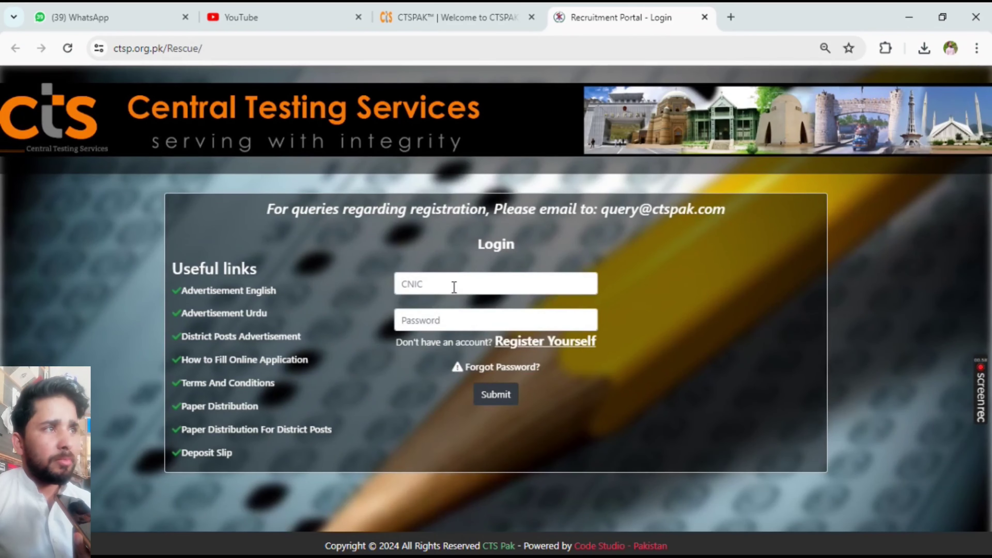
Log in using the saved CNIC from autofill and the account password
click(451, 280)
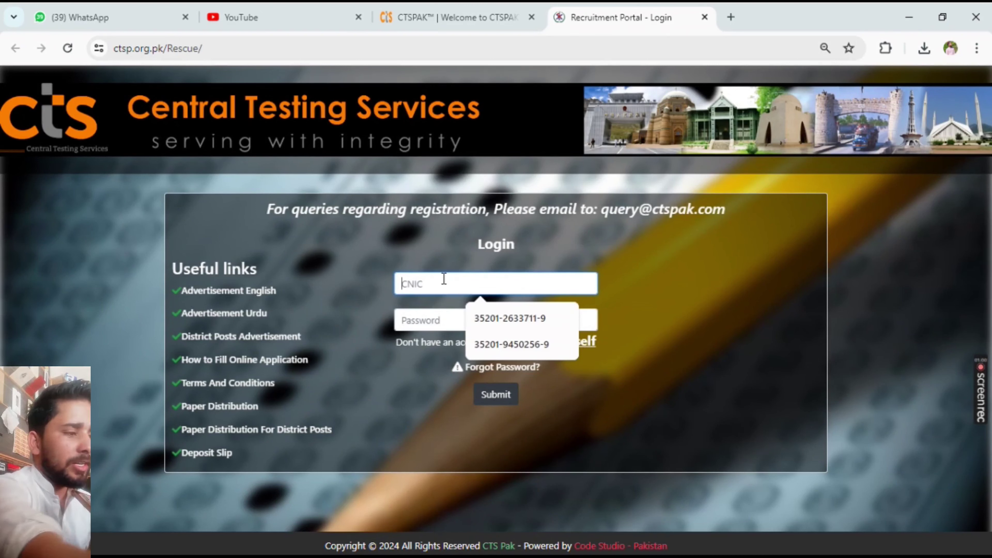
click(501, 318)
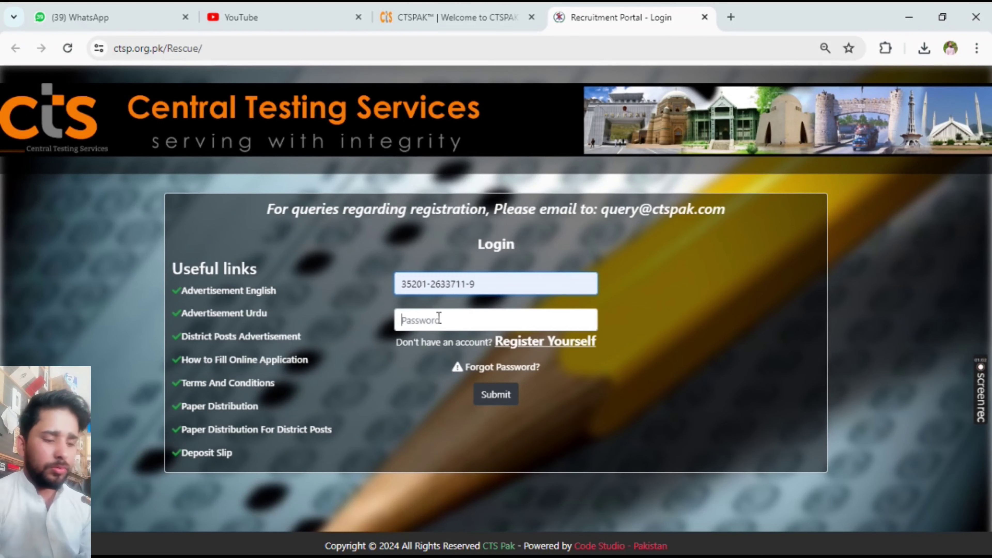
click(437, 317)
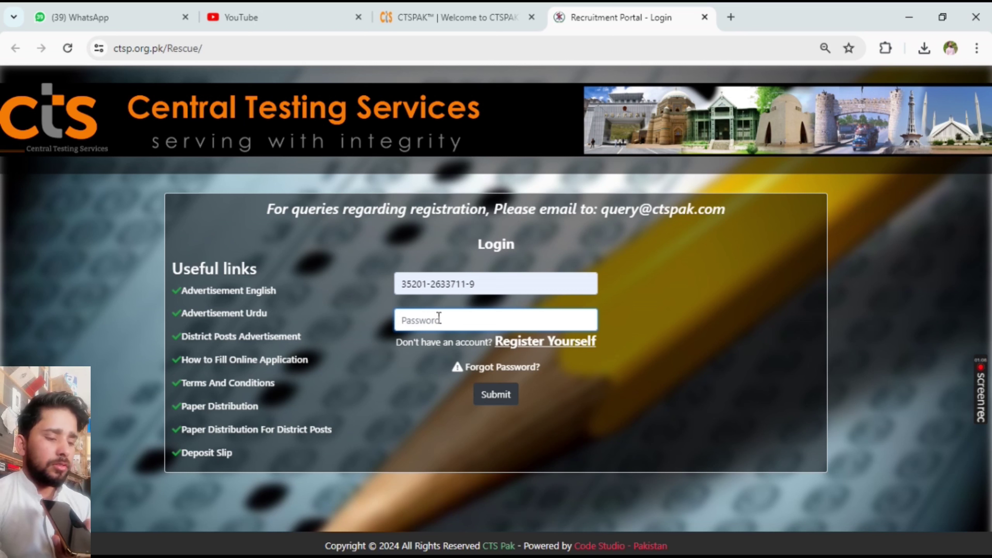
text(1)
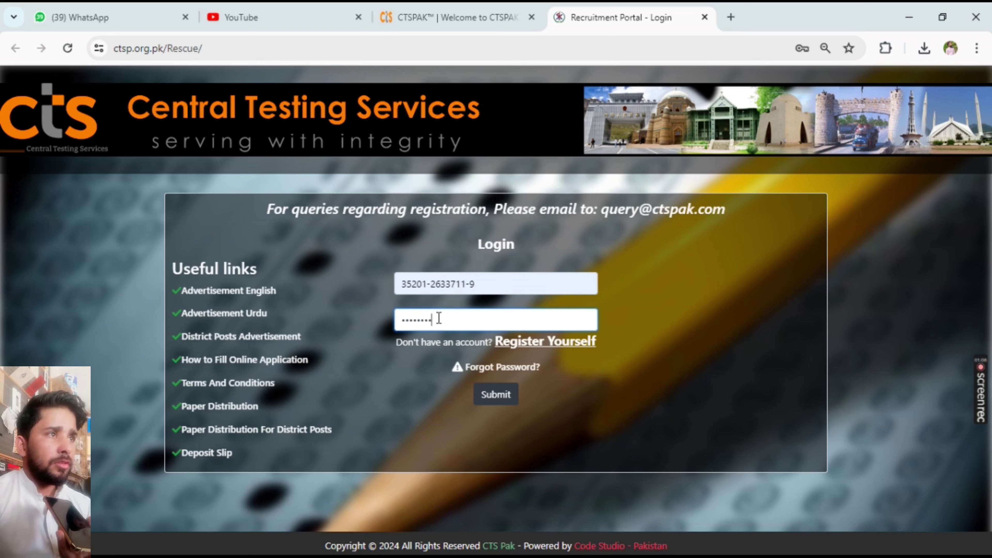
text(1)
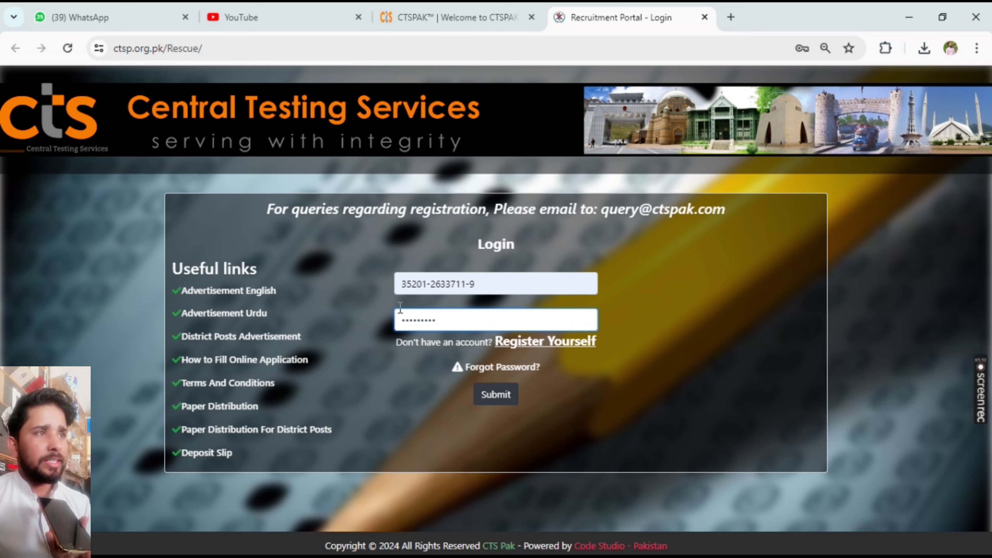
click(494, 405)
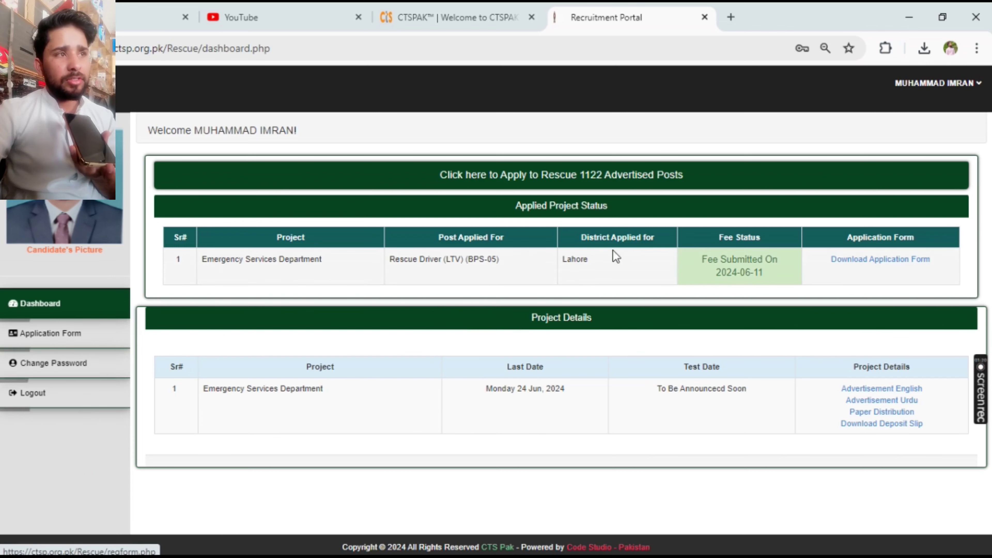
Open the Application Form and reselect YES as question A's answer
click(40, 336)
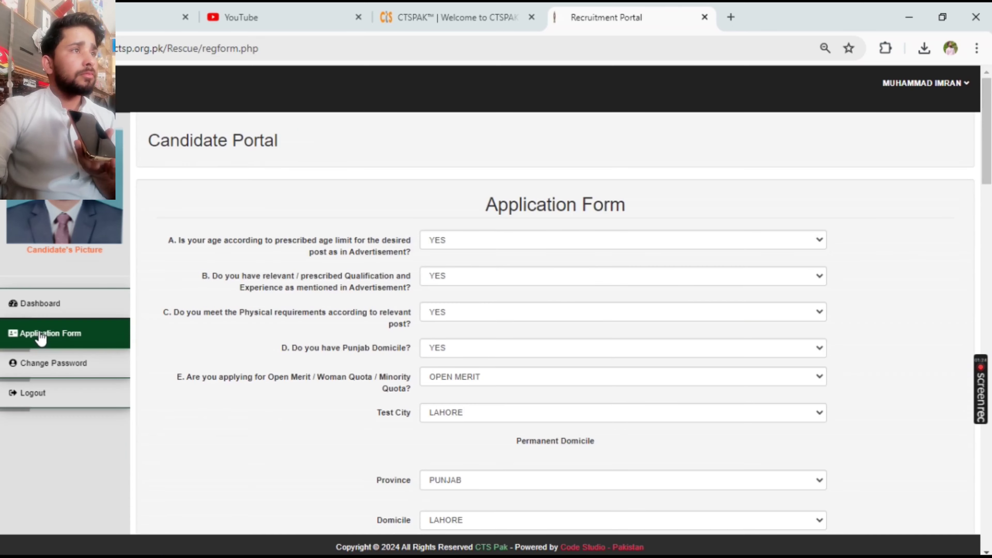
scroll(428, 245, down, 4)
scroll(428, 245, up, 4)
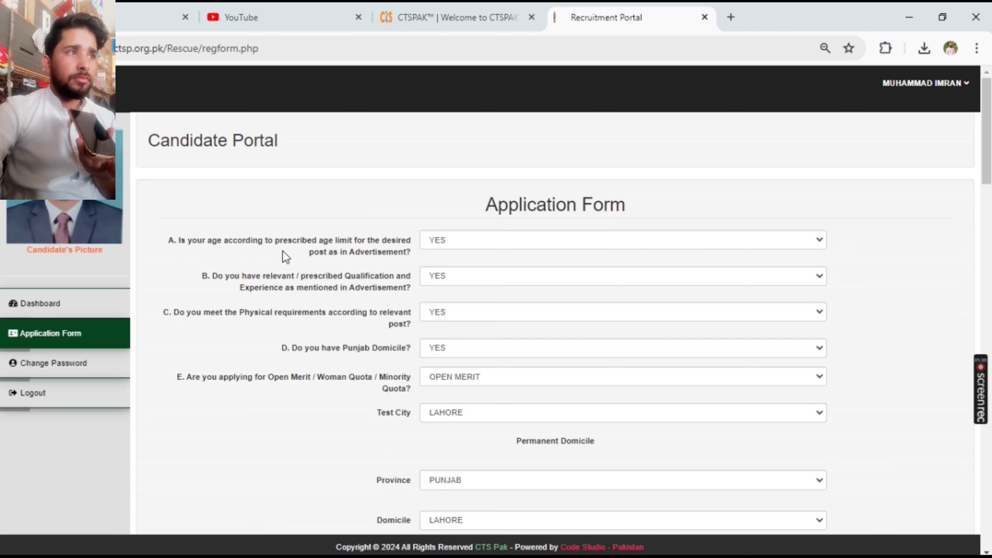
click(533, 244)
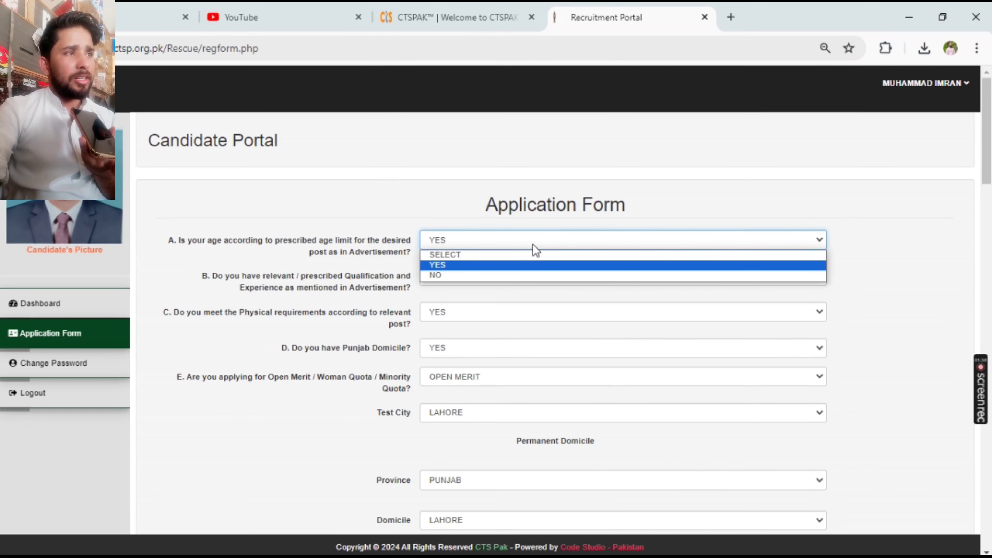
click(504, 254)
click(503, 237)
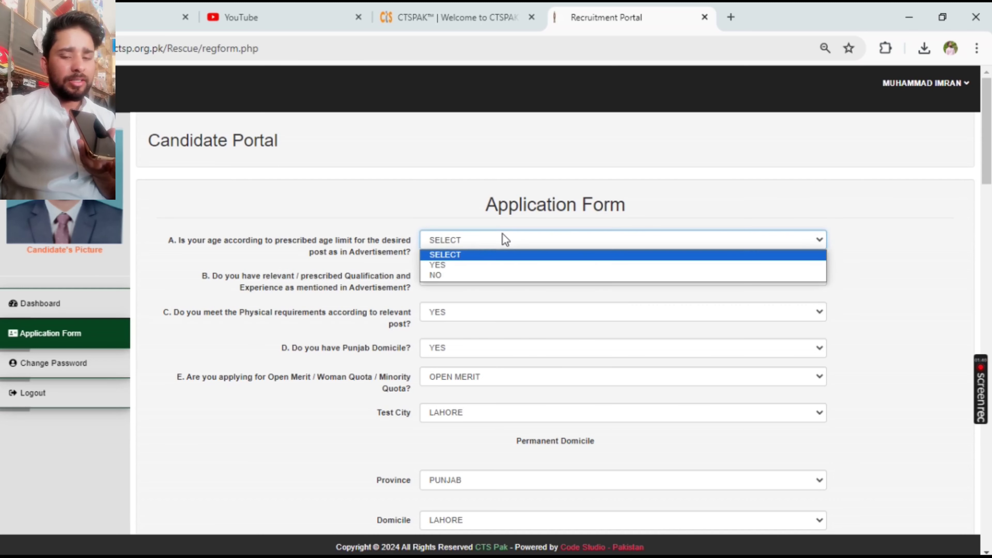
click(462, 265)
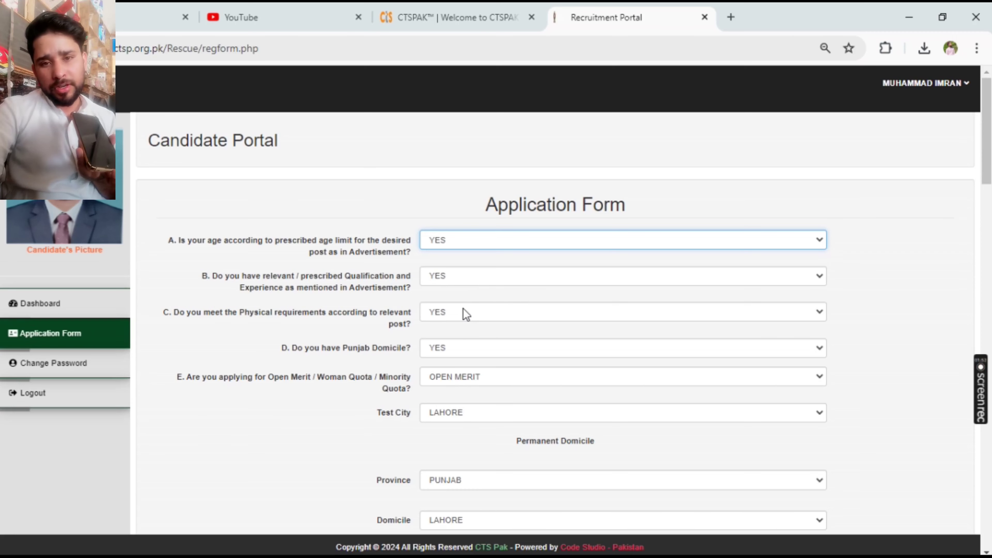
Keep OPEN MERIT as the quota answer for question E
scroll(464, 301, down, 2)
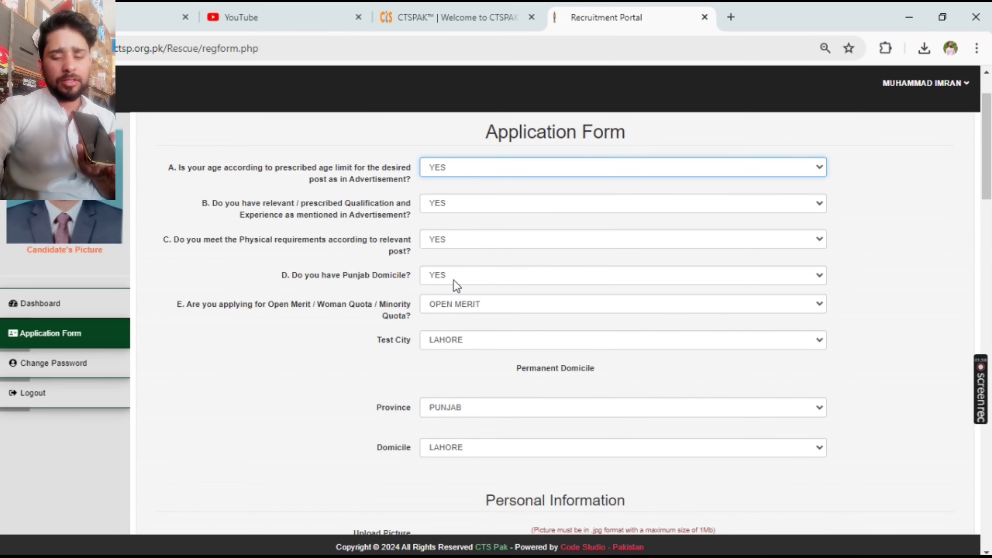
click(457, 306)
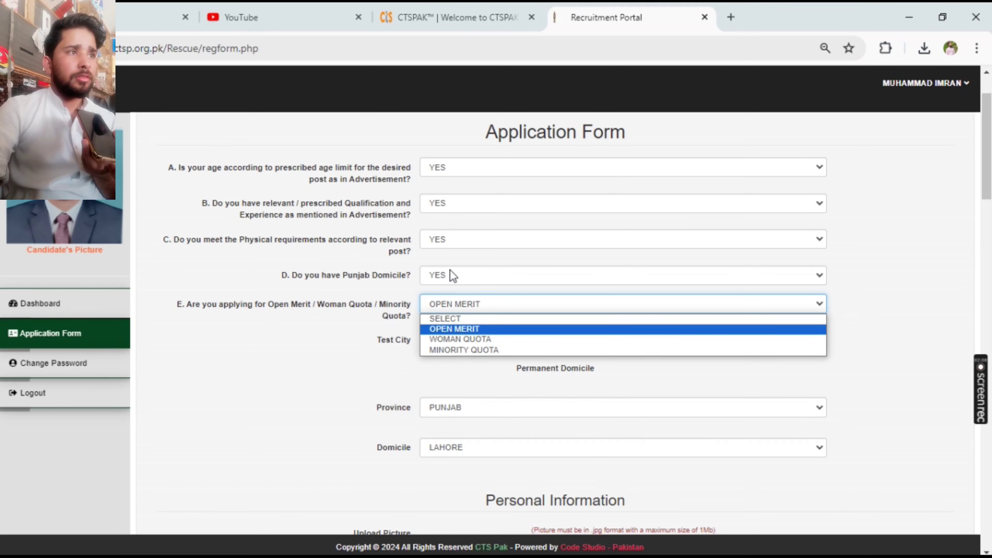
click(444, 329)
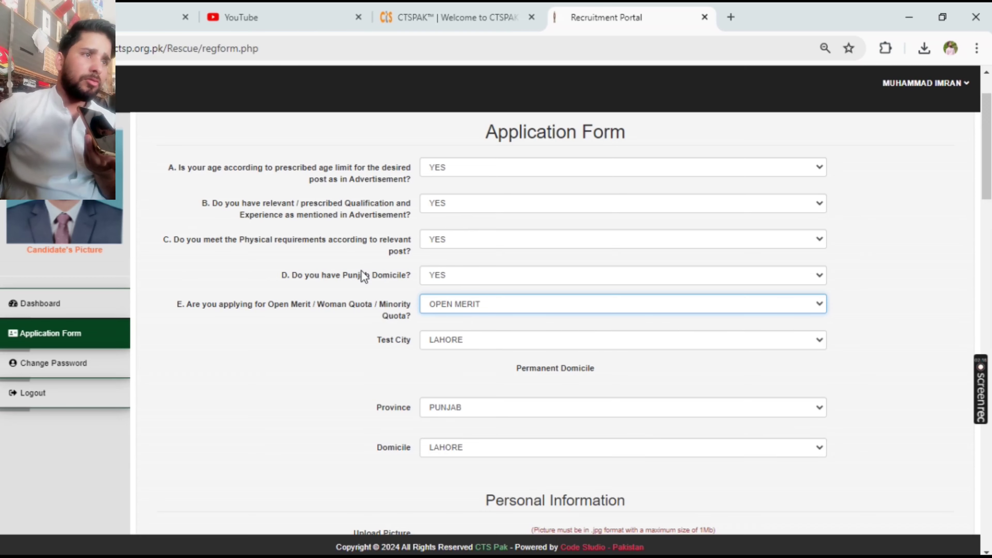
scroll(531, 346, down, 1)
scroll(530, 346, down, 3)
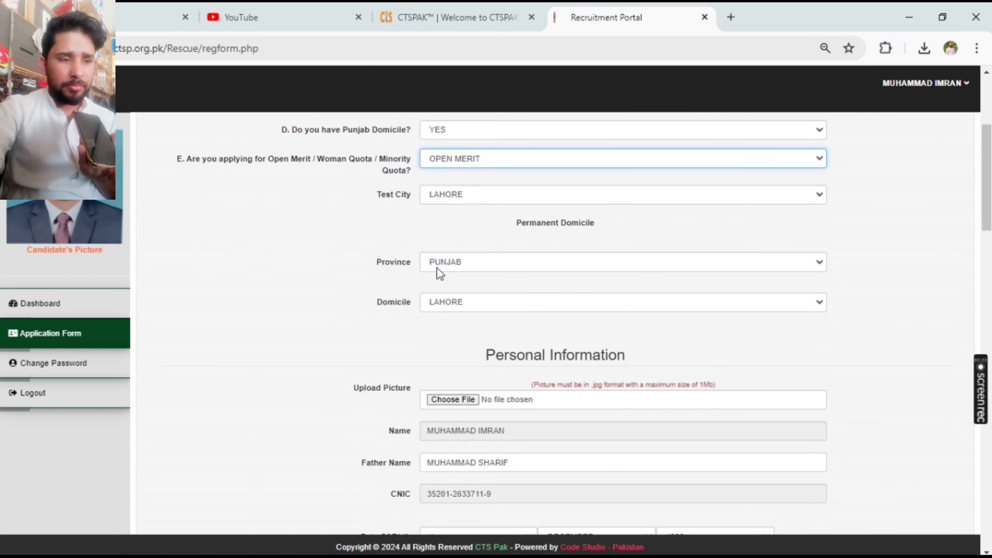
click(492, 262)
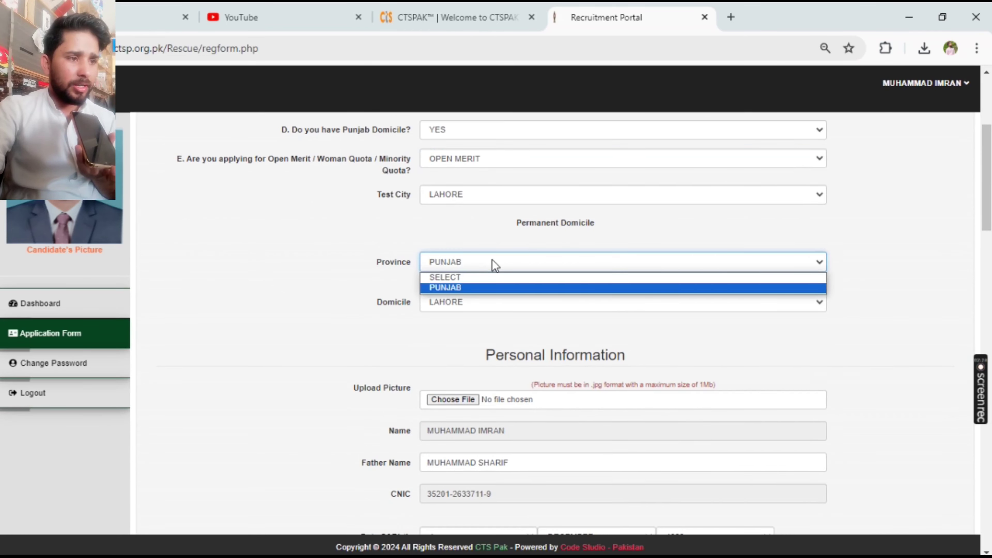
click(493, 263)
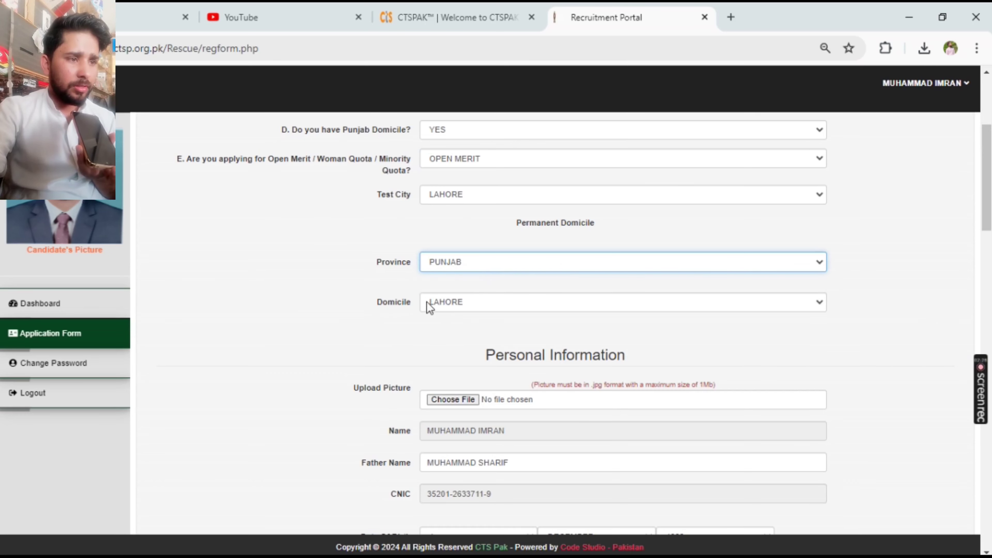
scroll(496, 297, down, 3)
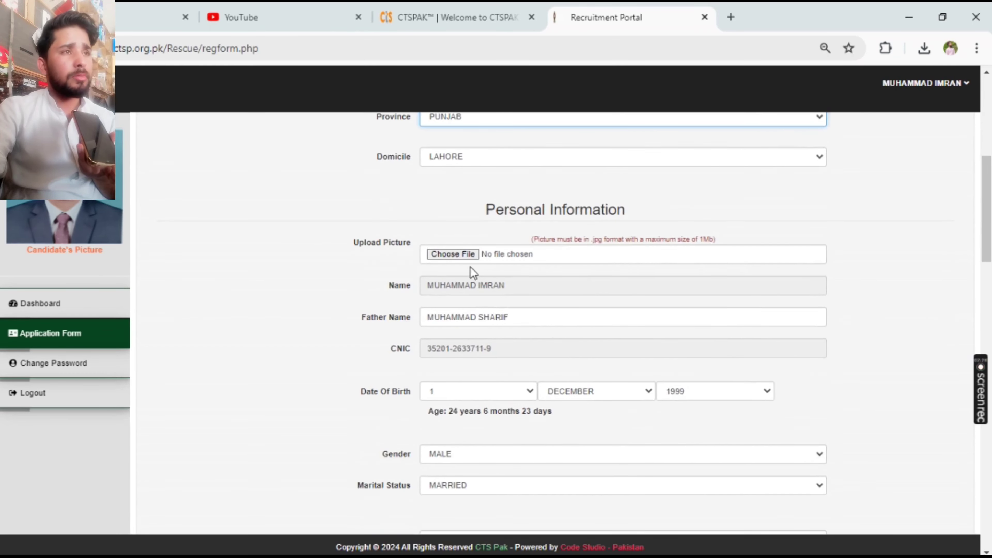
click(453, 255)
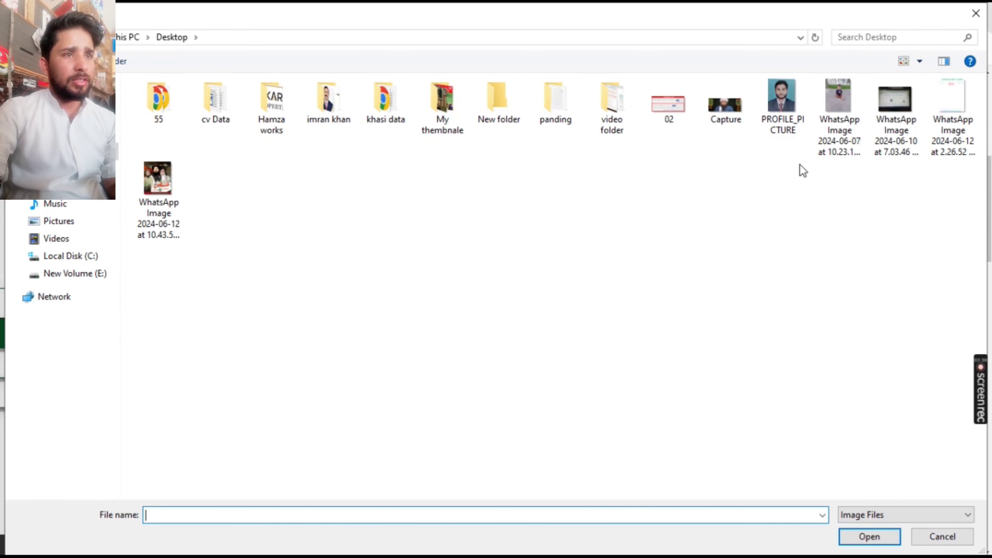
click(942, 536)
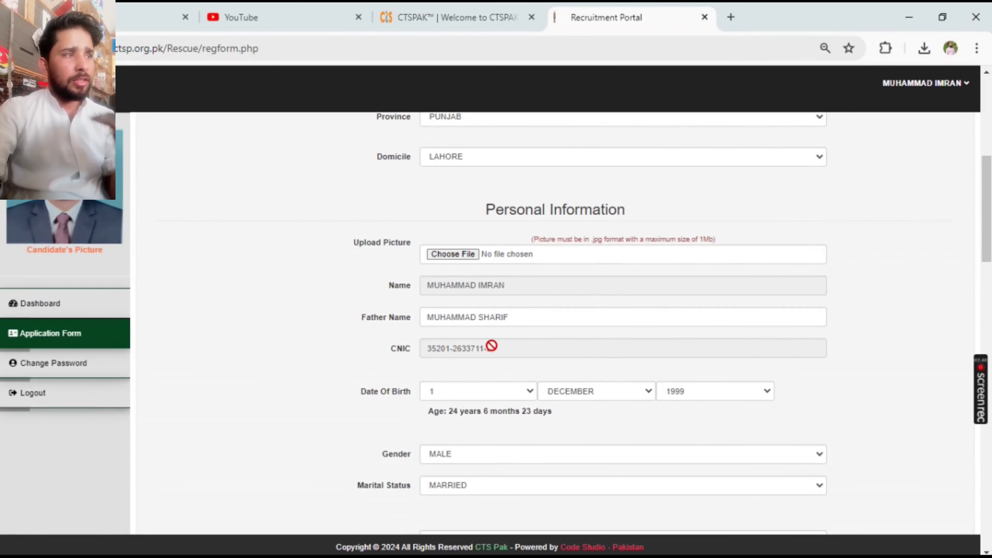
scroll(514, 370, down, 4)
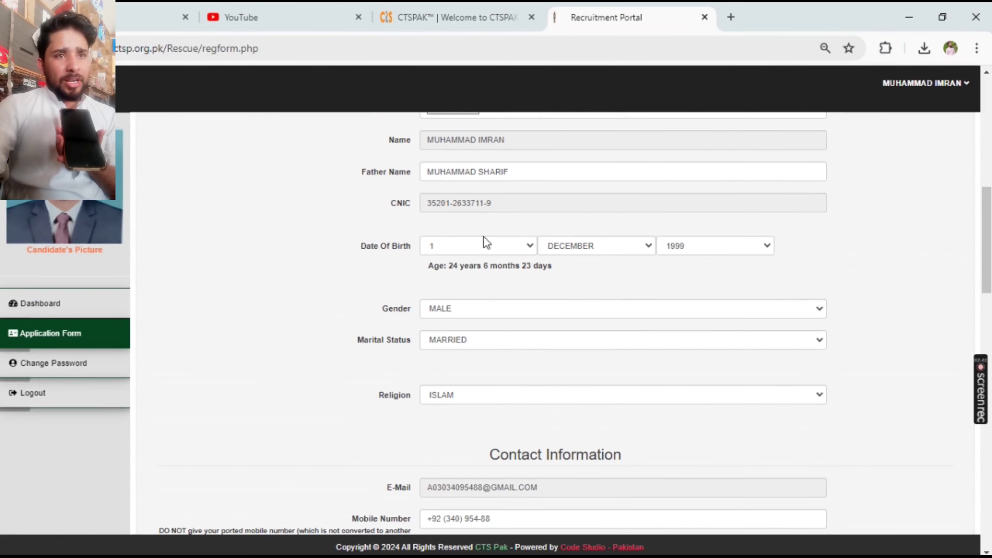
scroll(470, 202, down, 1)
scroll(470, 202, down, 1)
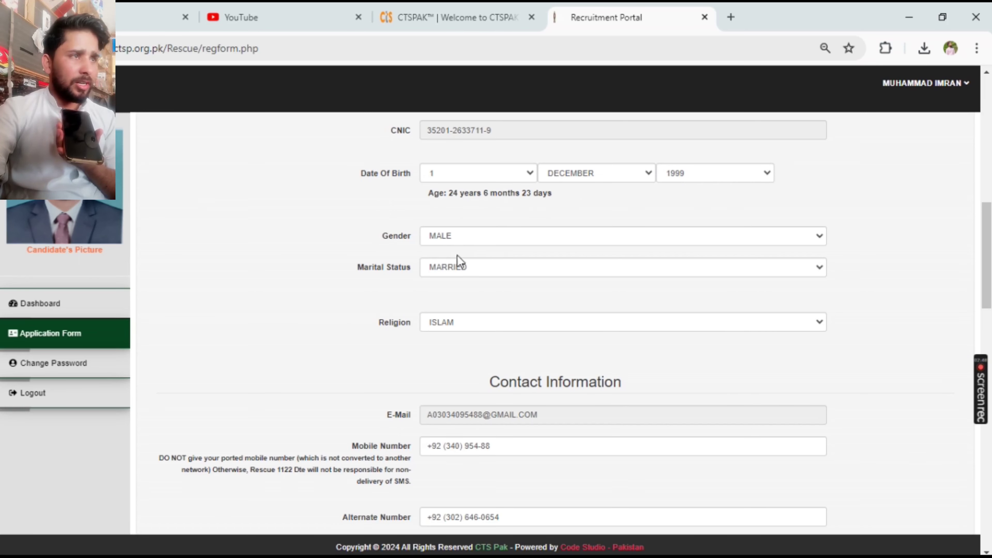
scroll(427, 275, down, 2)
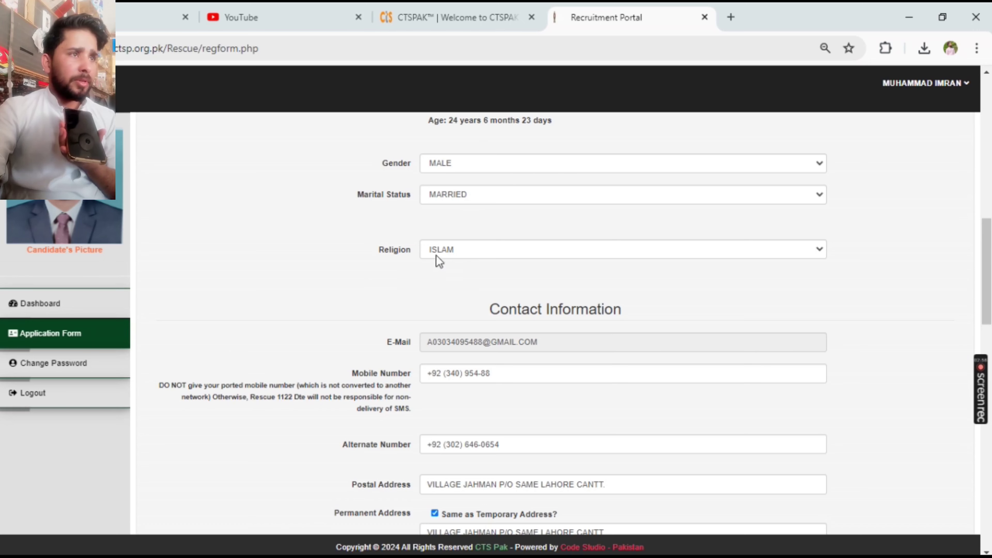
click(484, 250)
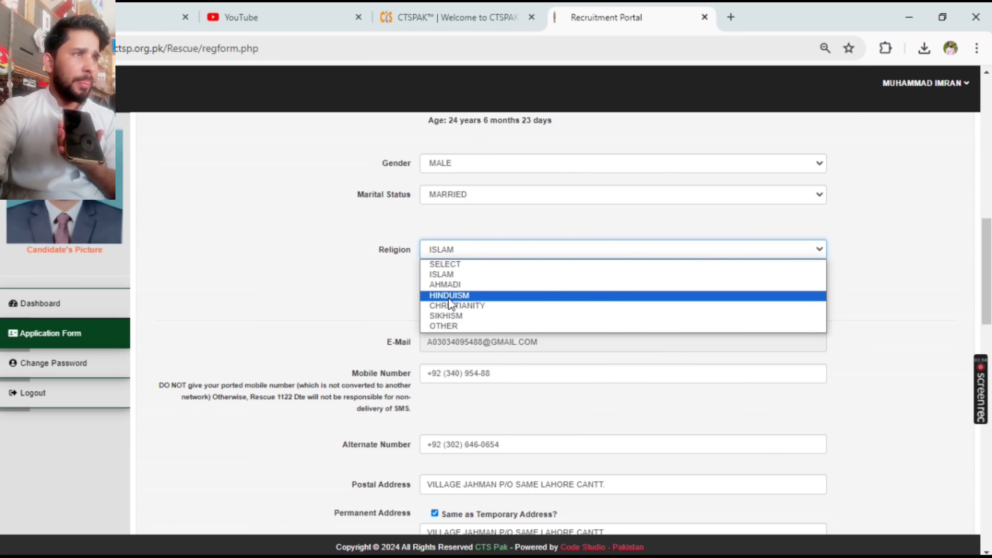
click(445, 277)
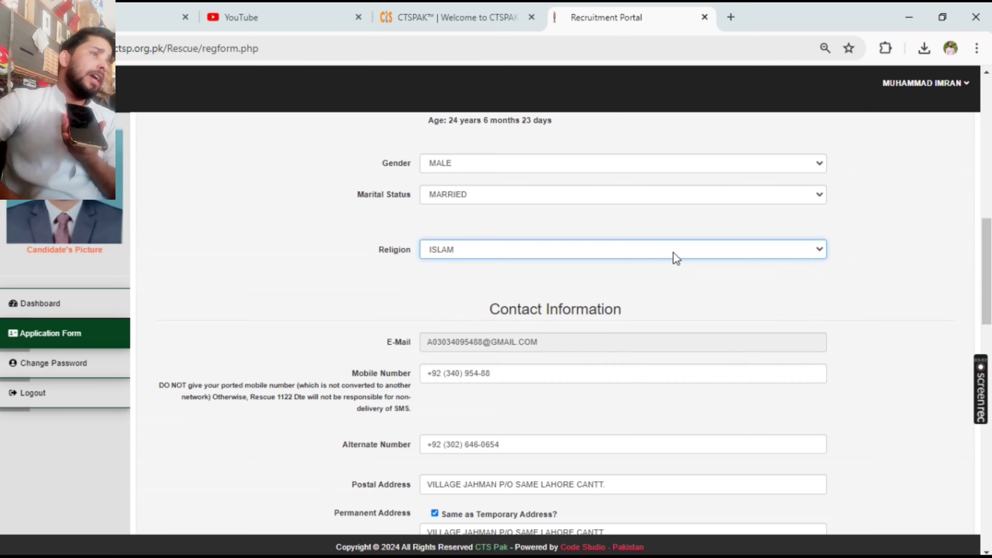
scroll(528, 308, down, 1)
scroll(528, 308, down, 3)
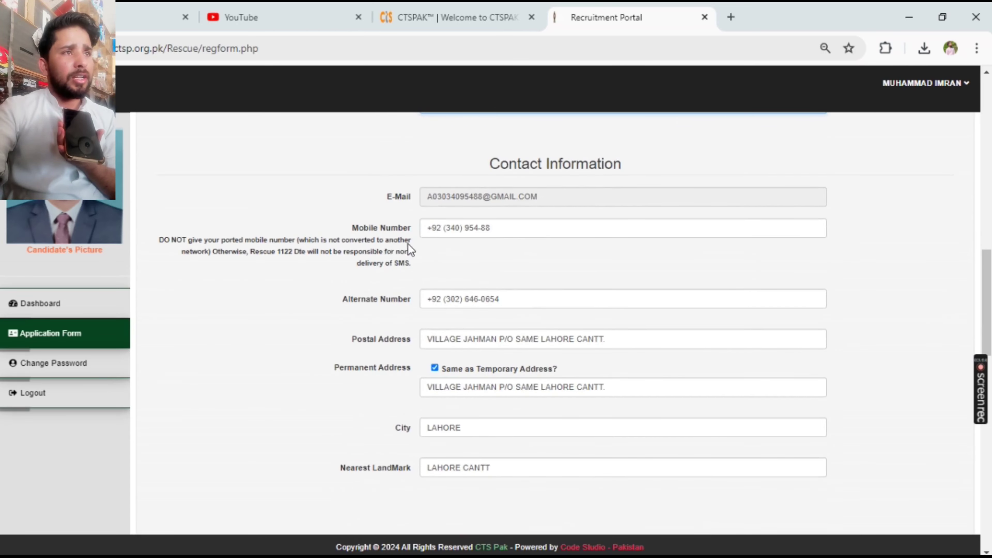
scroll(408, 244, down, 5)
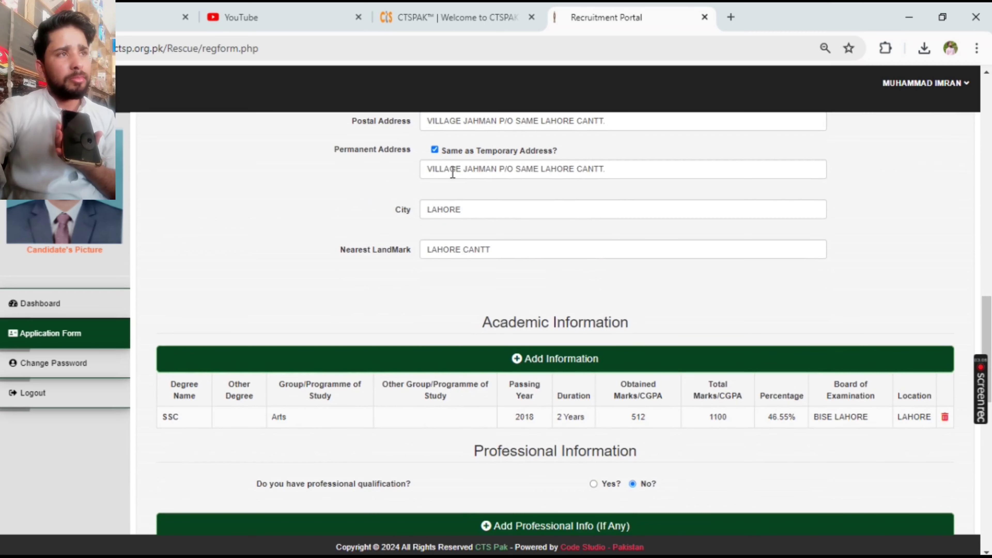
scroll(453, 172, up, 2)
drag(334, 222, 404, 228)
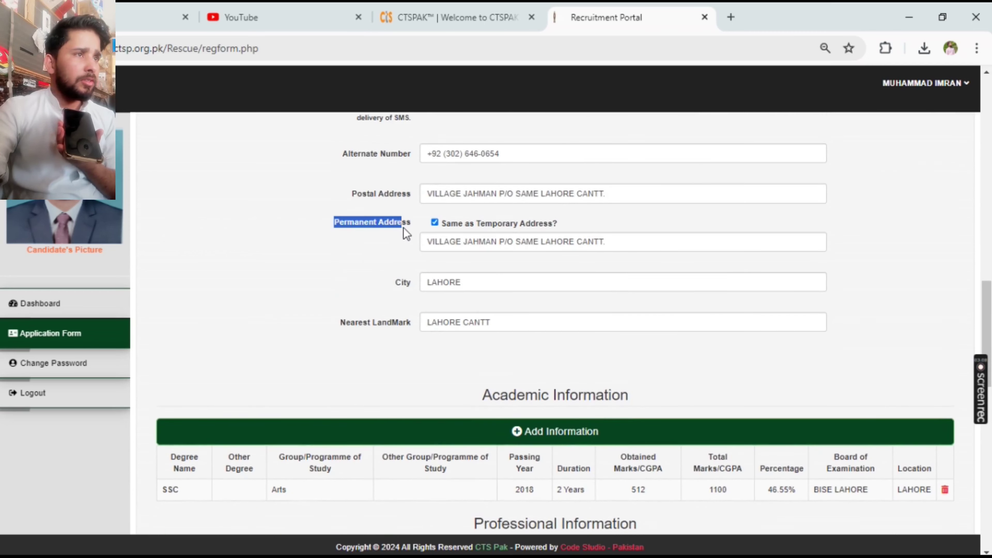
triple_click(636, 239)
key(End)
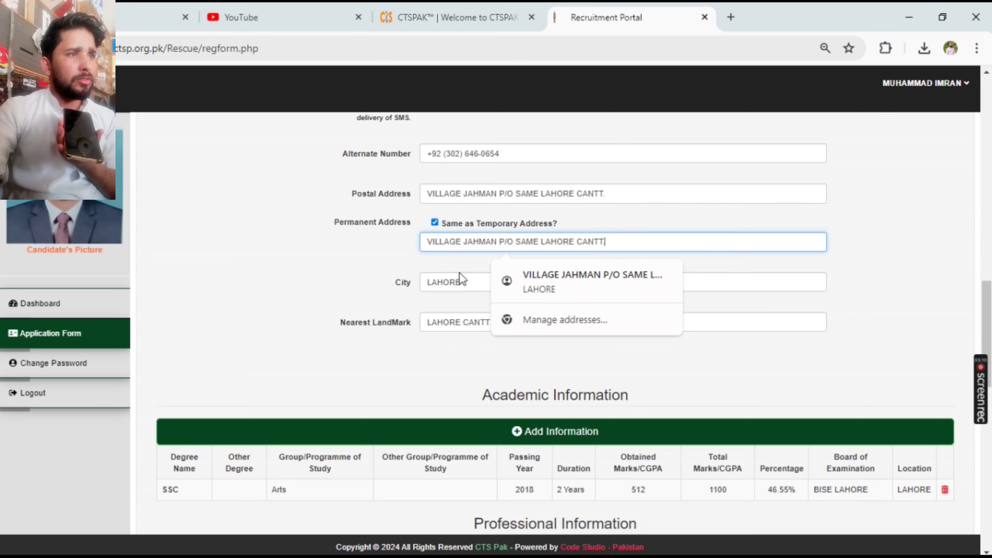
scroll(474, 324, down, 6)
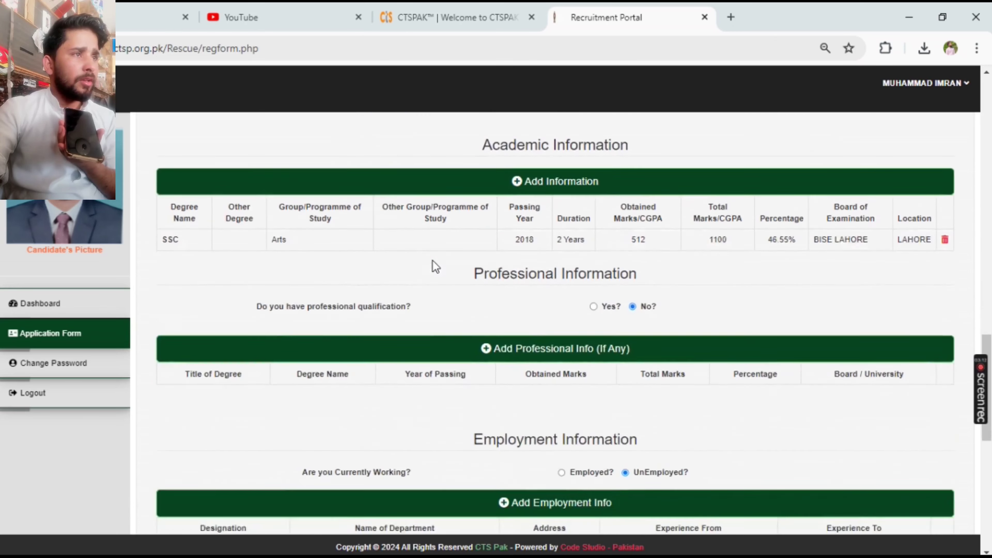
scroll(435, 263, up, 2)
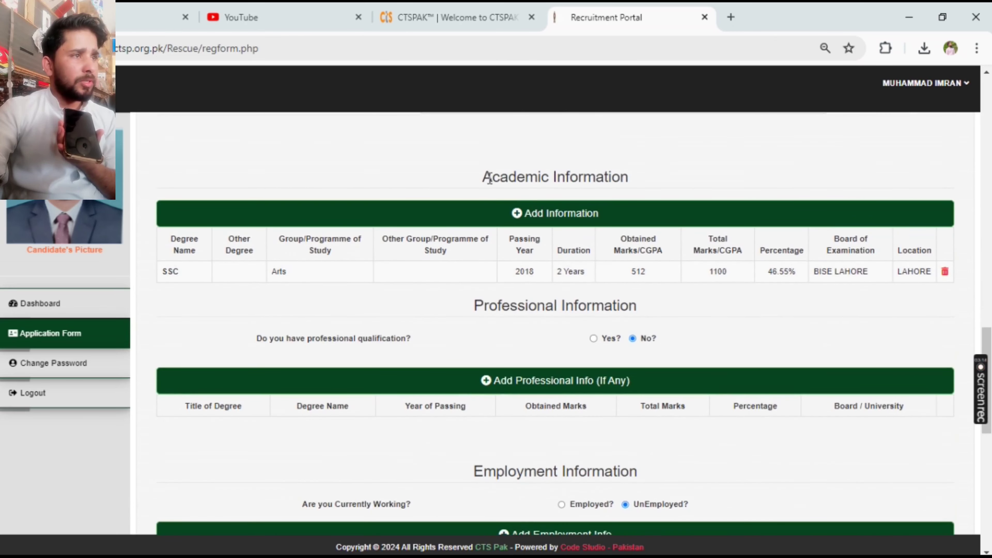
drag(488, 178, 652, 188)
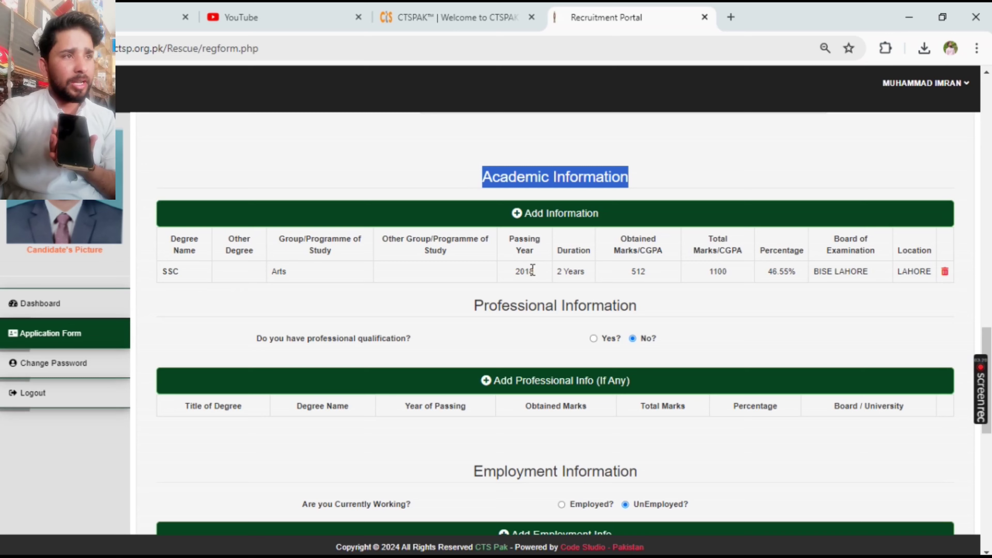
click(546, 222)
click(467, 146)
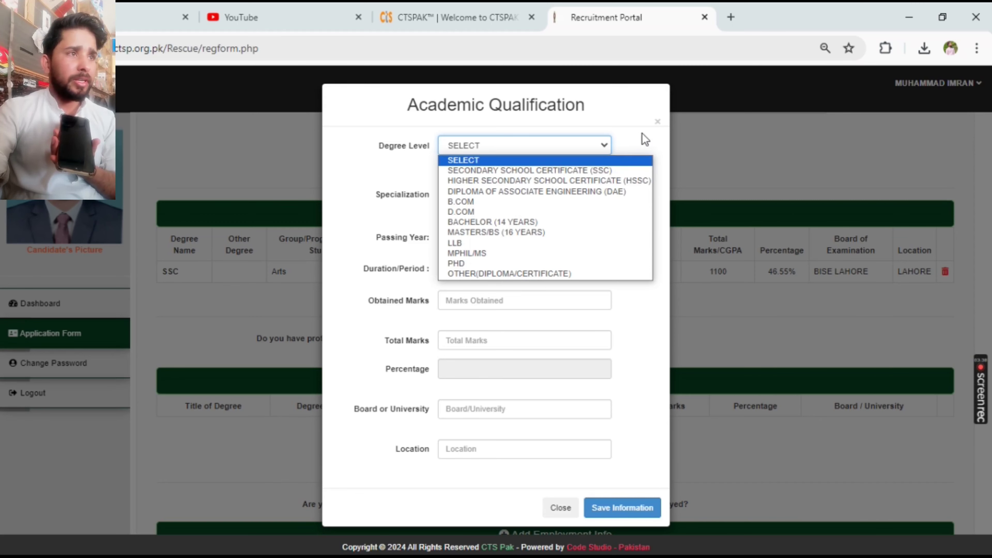
click(658, 145)
click(471, 194)
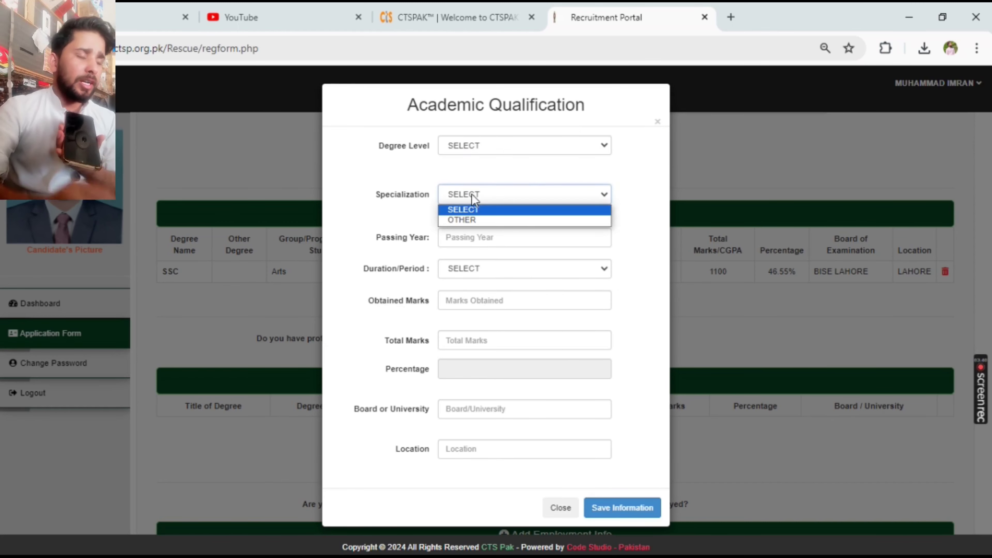
click(471, 194)
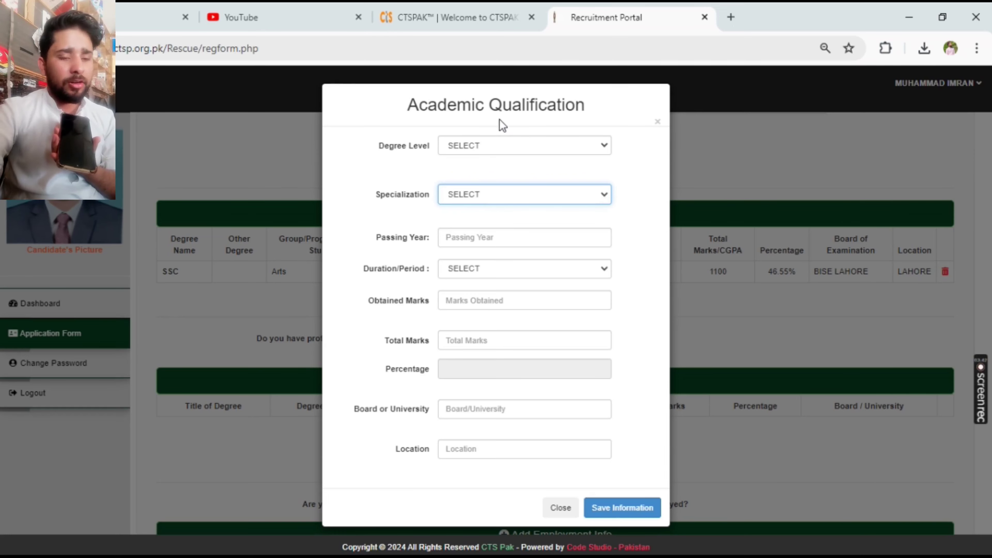
click(484, 241)
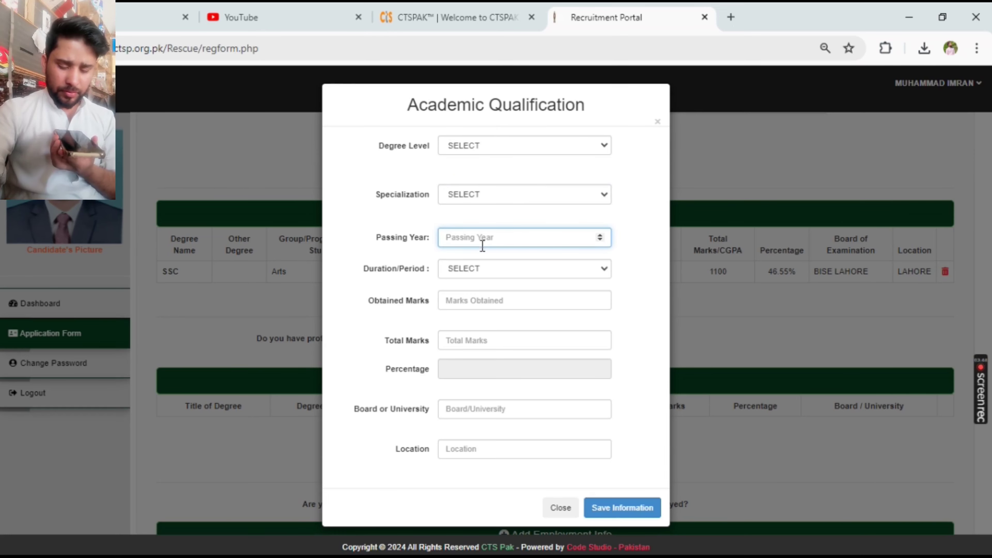
click(480, 269)
click(480, 269)
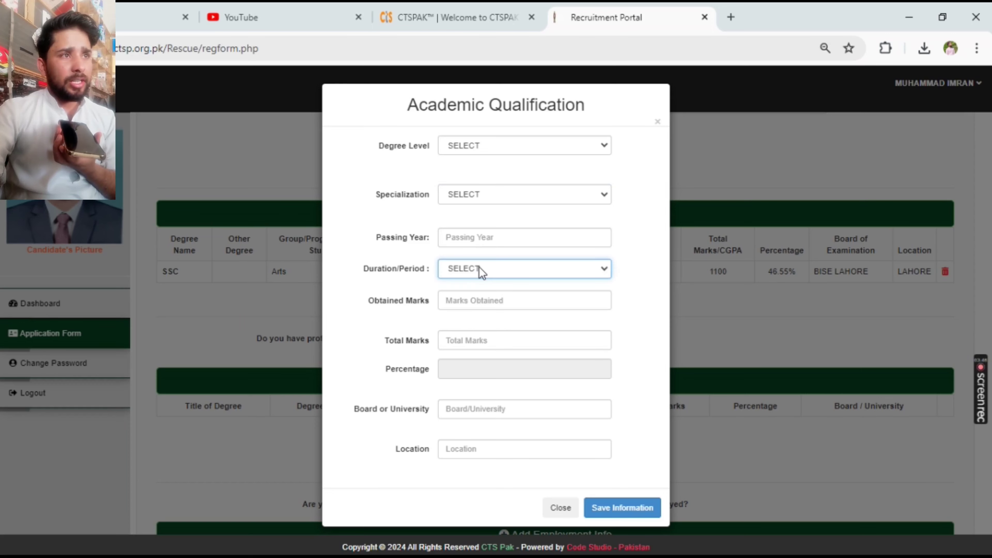
click(480, 269)
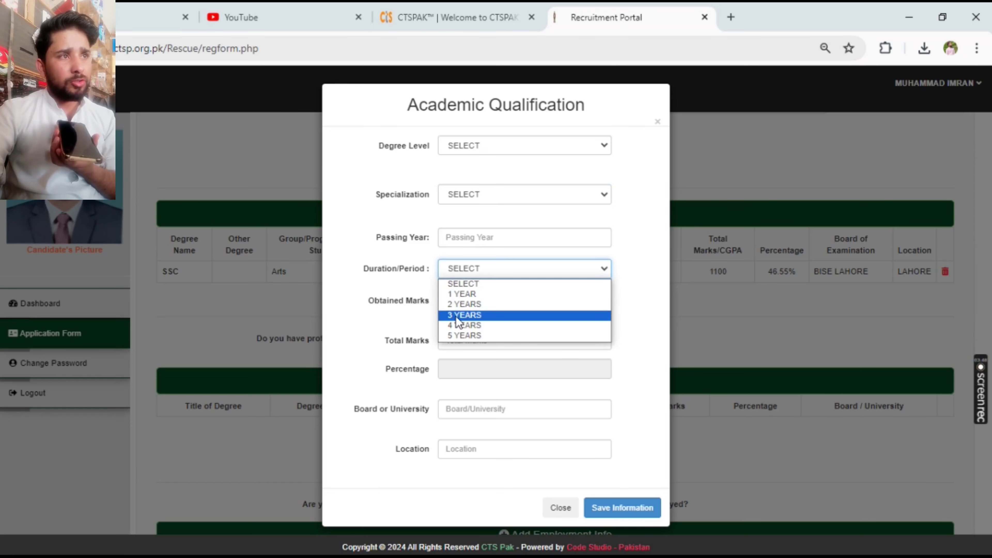
click(660, 287)
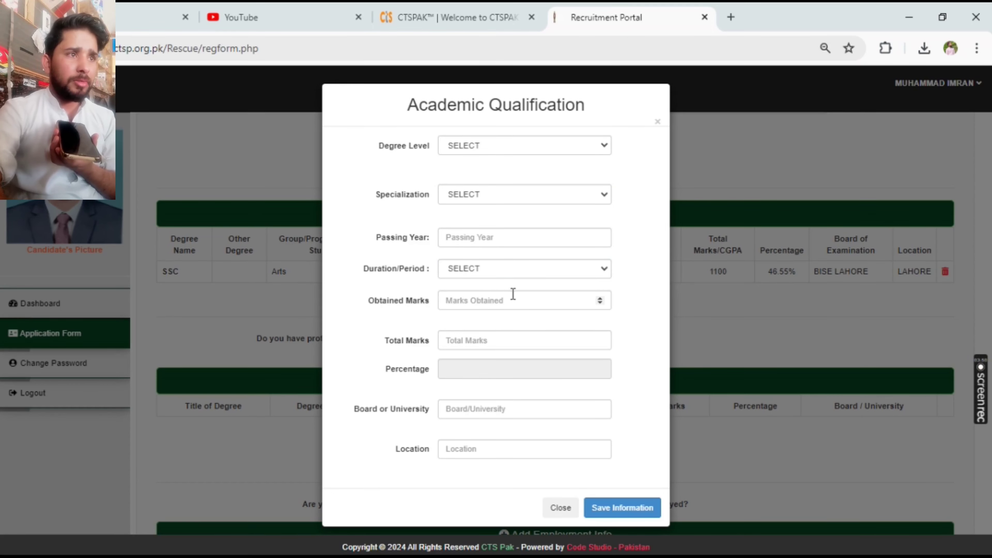
click(452, 301)
click(463, 348)
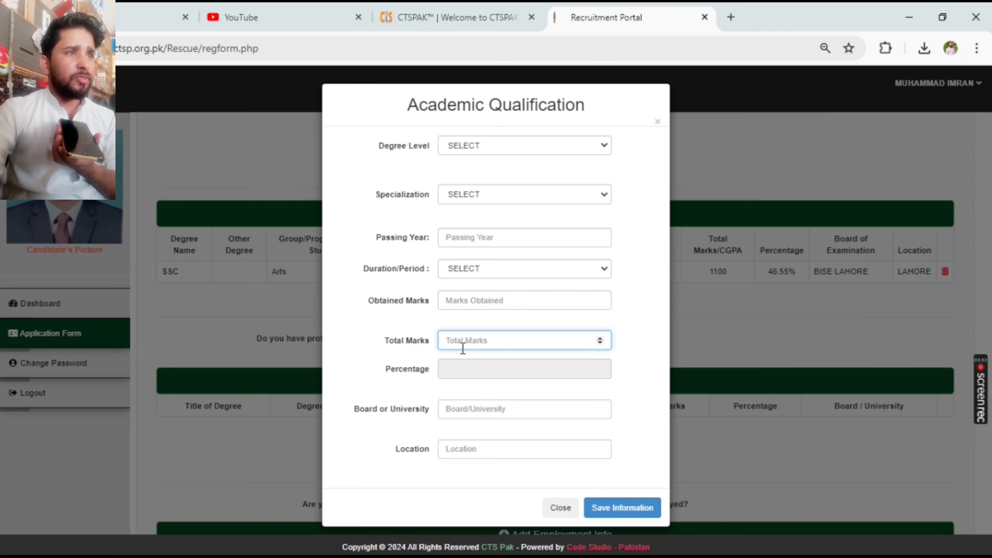
click(458, 410)
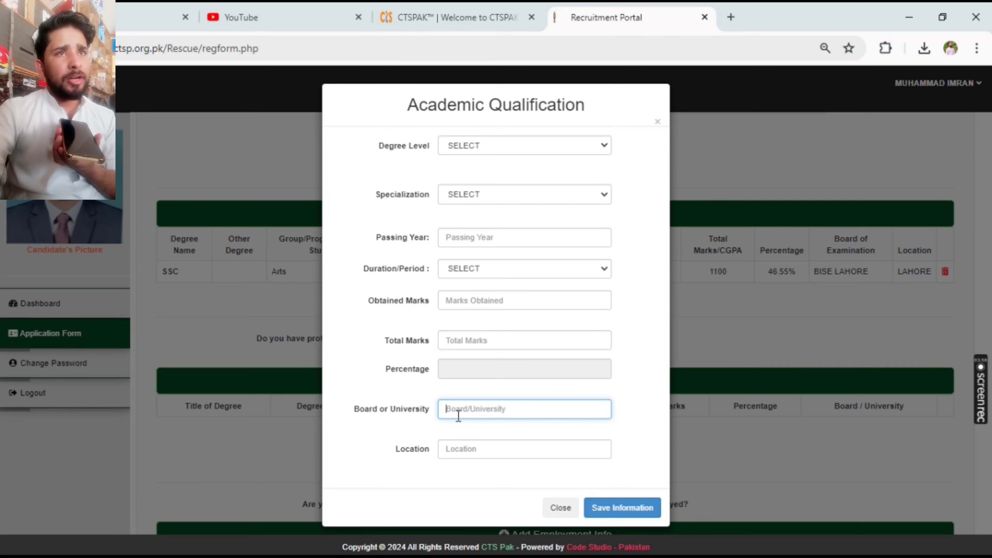
click(455, 454)
click(582, 470)
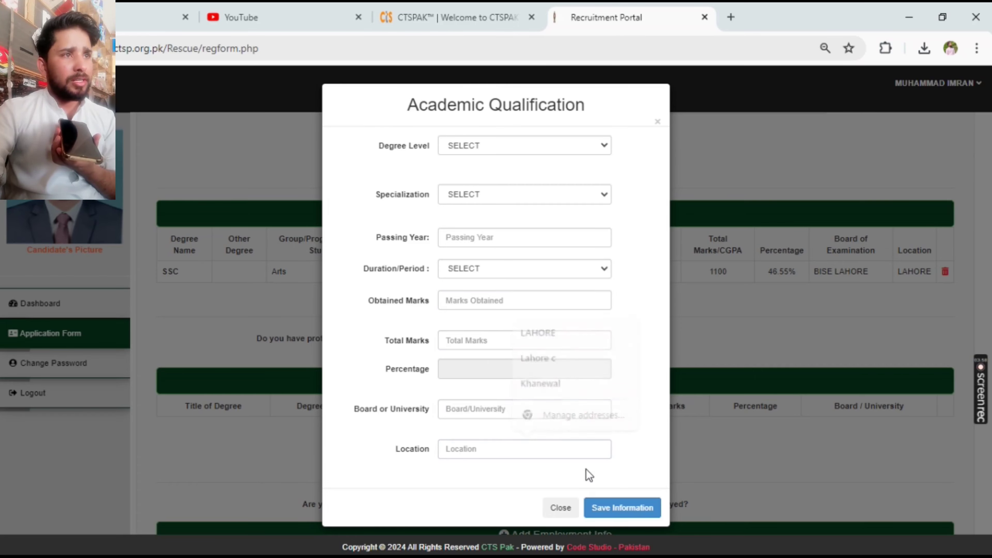
click(562, 510)
scroll(582, 299, down, 4)
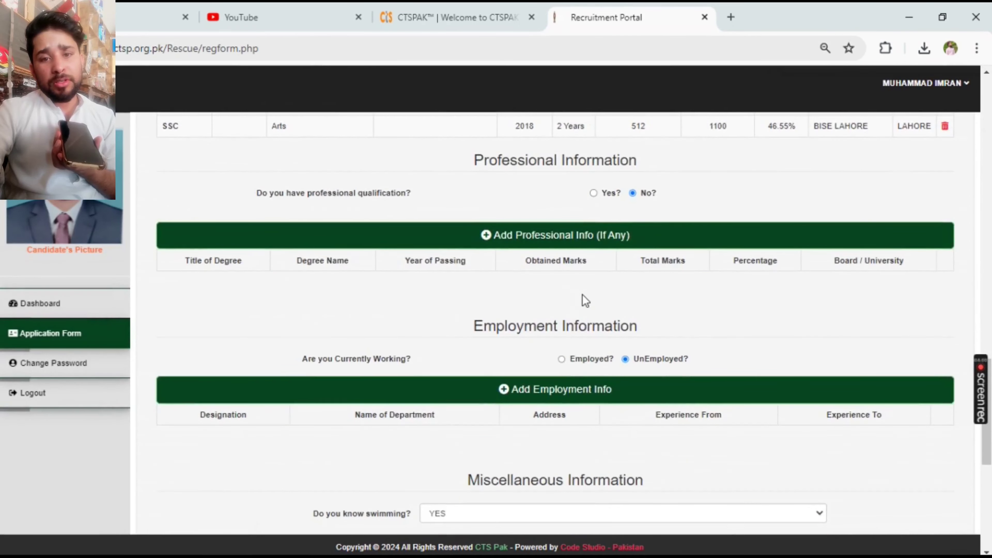
scroll(440, 226, up, 2)
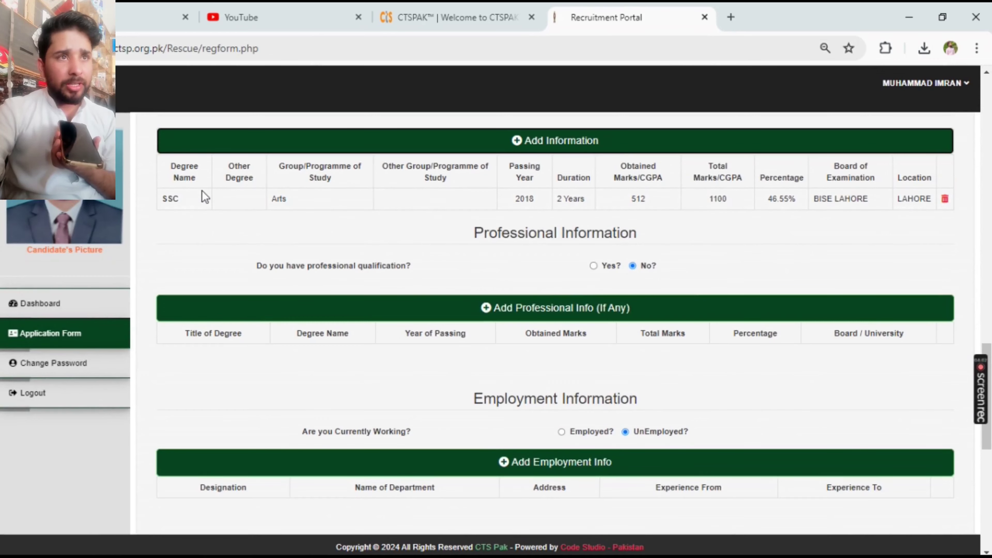
drag(203, 197, 636, 237)
scroll(625, 219, down, 2)
scroll(599, 296, down, 9)
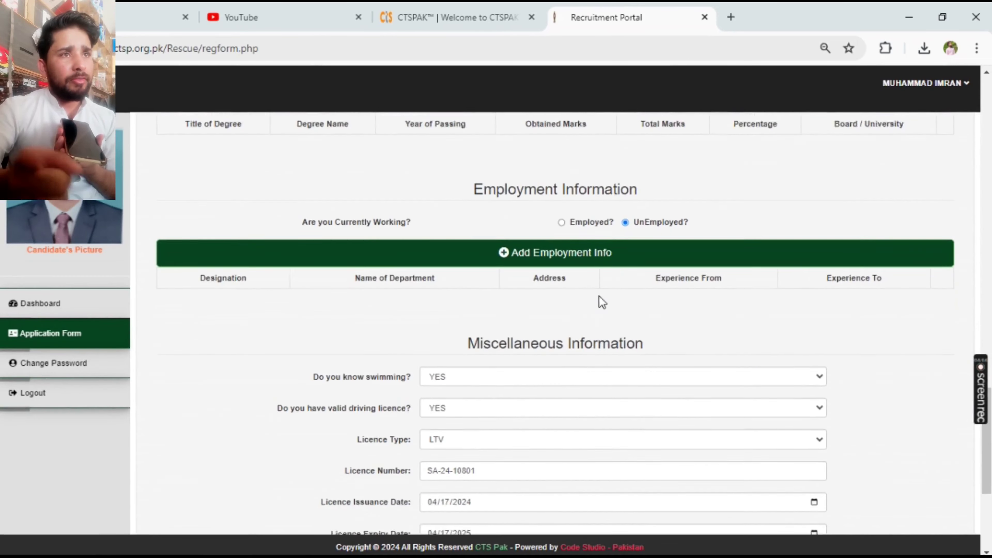
scroll(455, 246, up, 9)
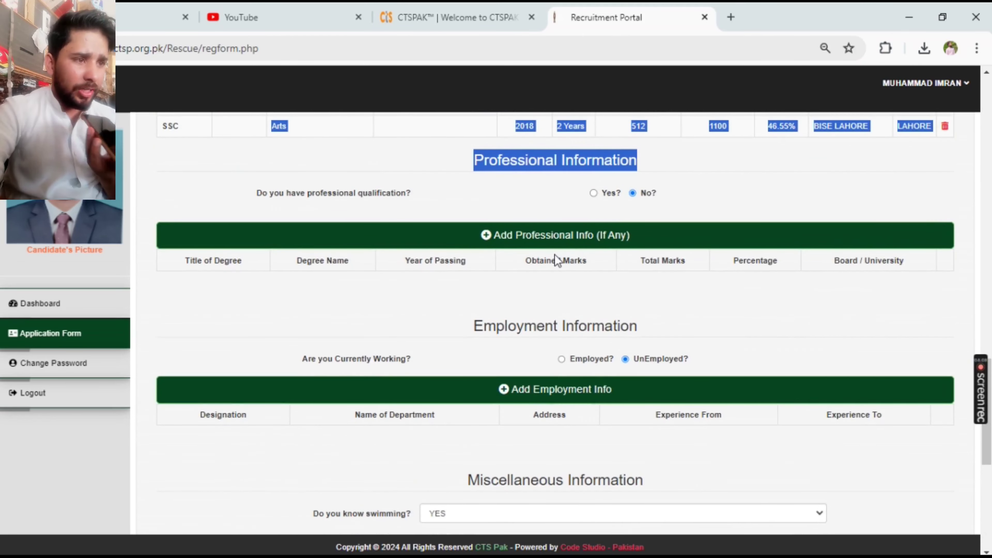
scroll(555, 256, up, 4)
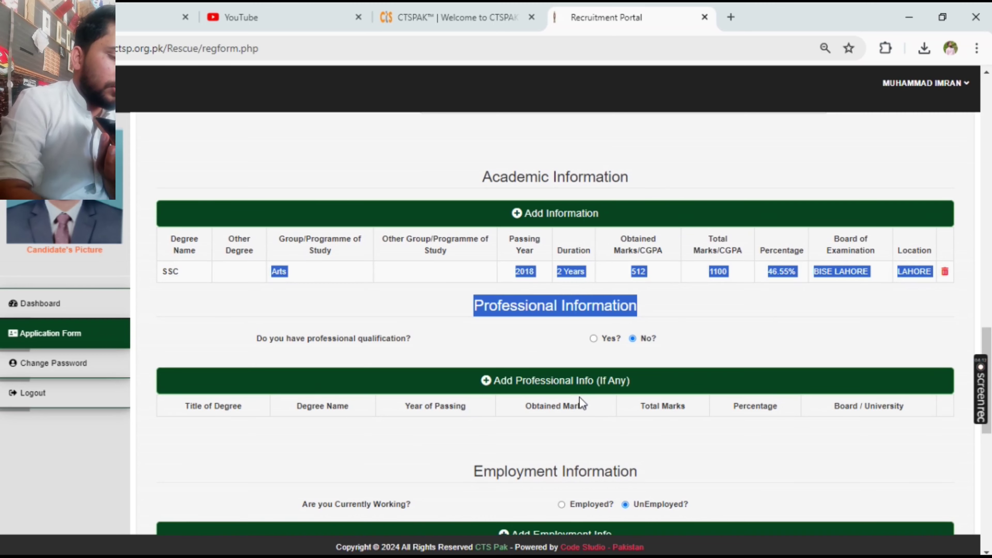
scroll(579, 400, down, 4)
scroll(547, 235, up, 2)
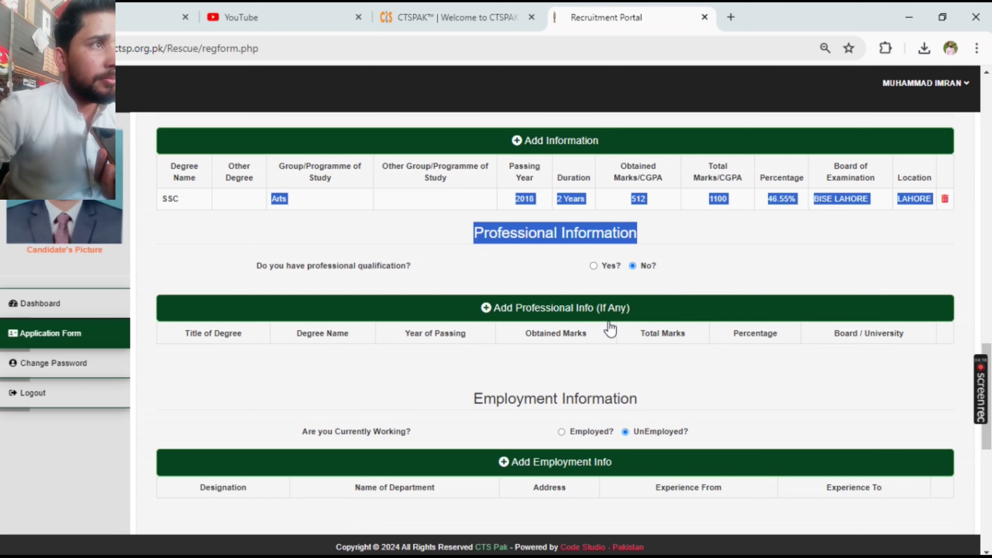
scroll(608, 316, down, 6)
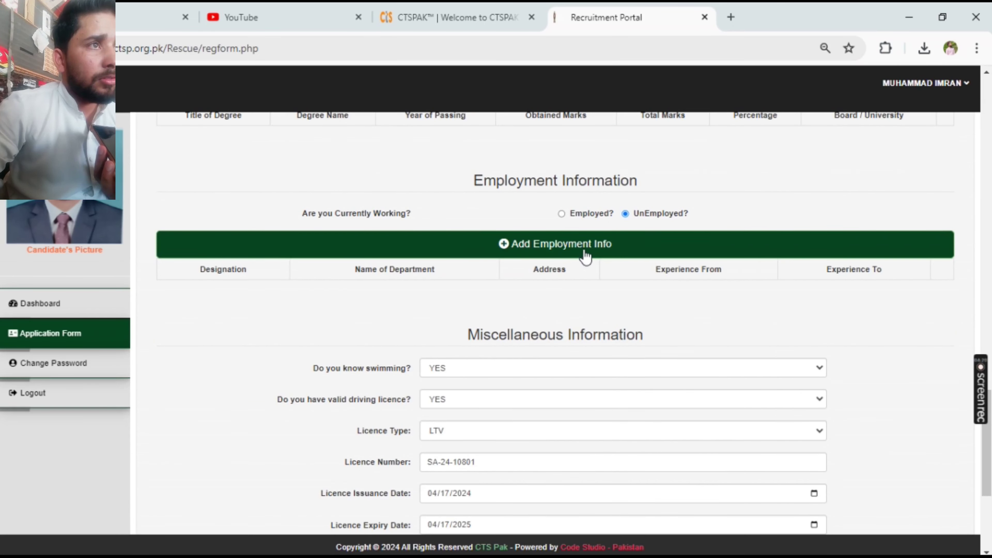
scroll(548, 261, up, 4)
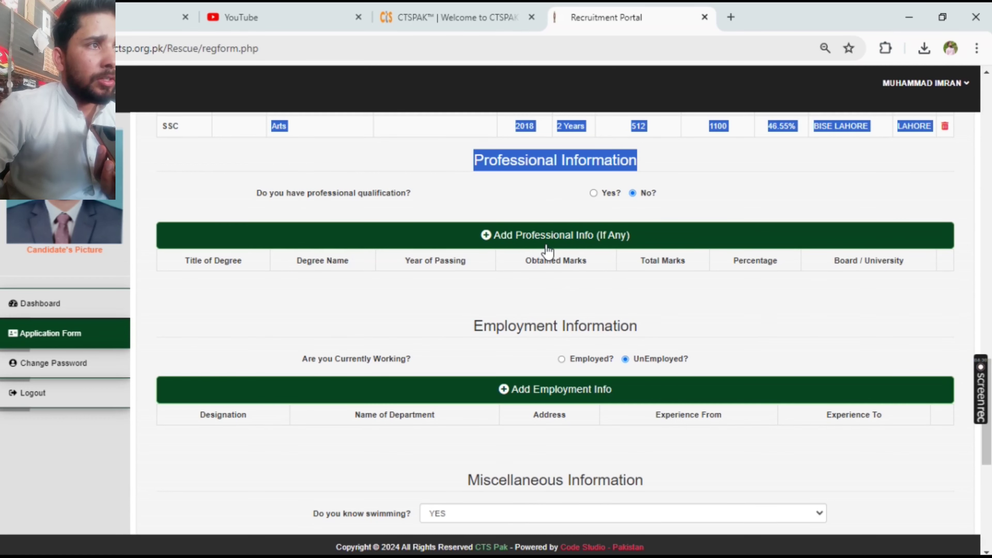
scroll(576, 269, down, 2)
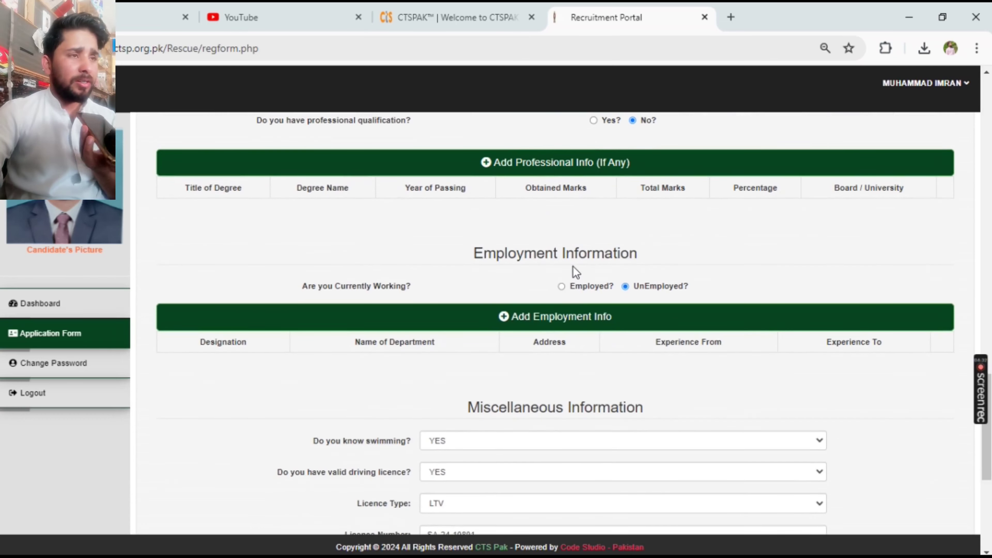
scroll(576, 270, down, 4)
drag(312, 295, 419, 298)
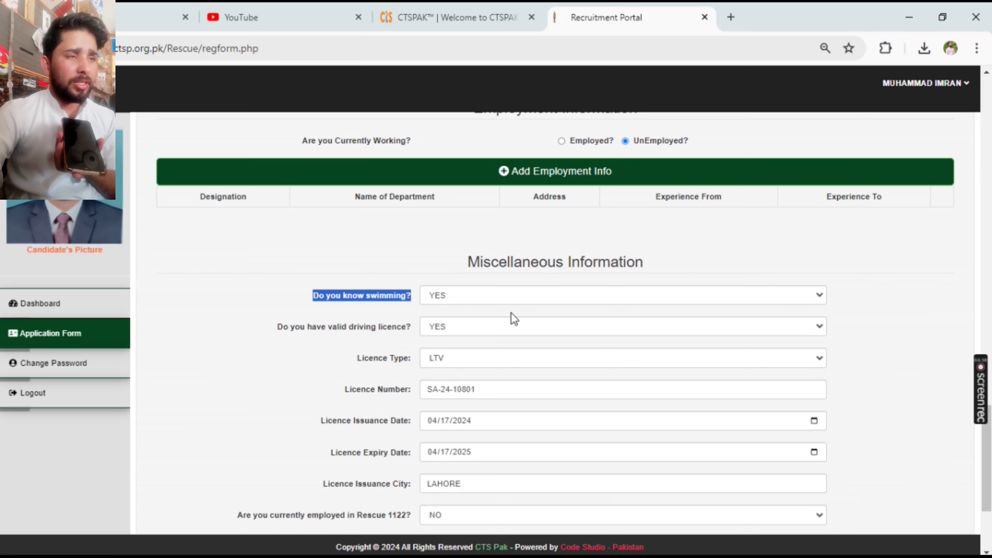
drag(276, 328, 409, 334)
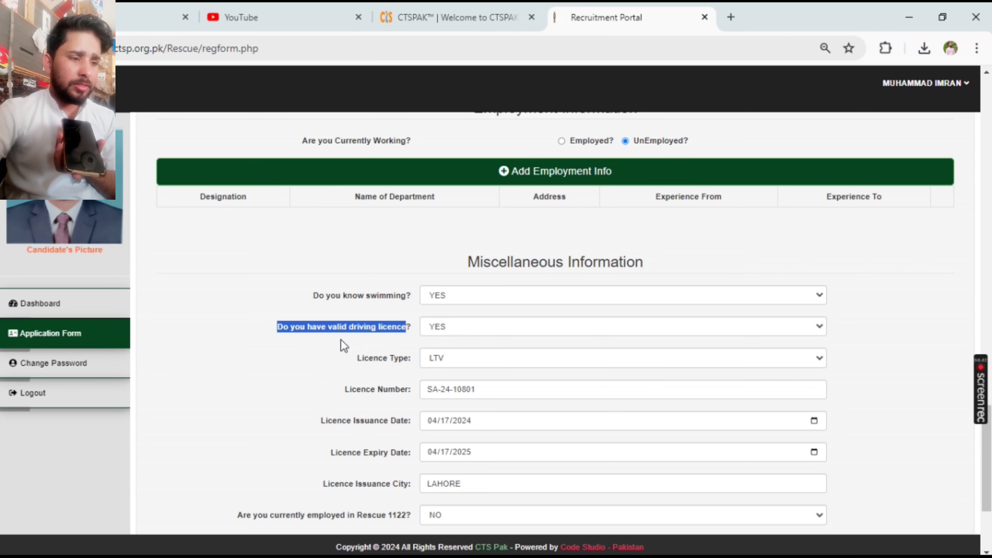
scroll(474, 339, down, 2)
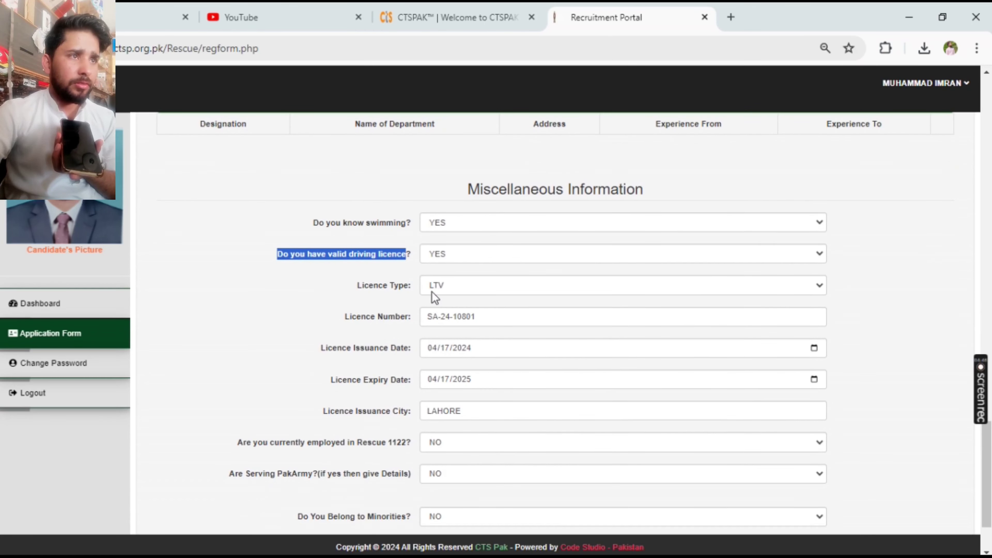
drag(425, 318, 501, 316)
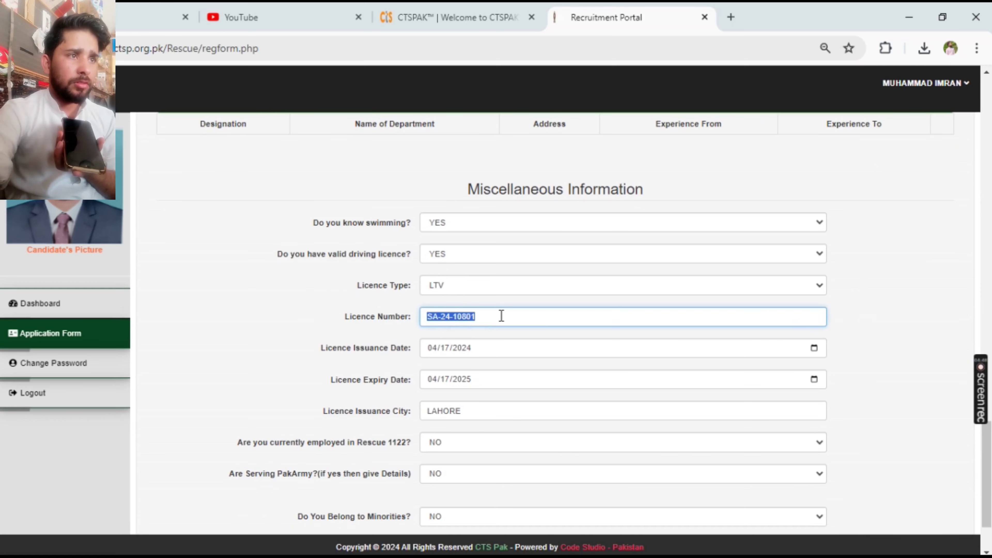
scroll(488, 325, down, 3)
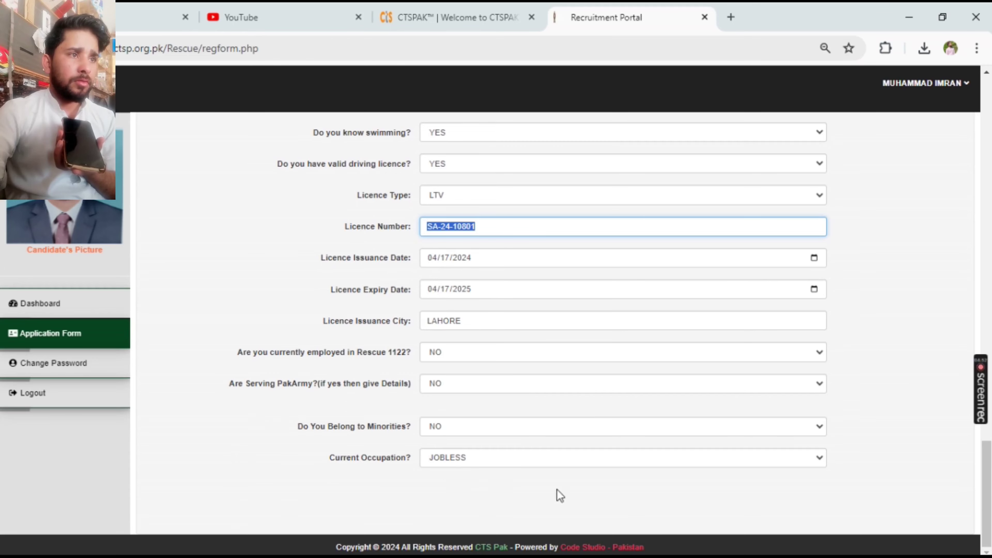
scroll(848, 494, up, 10)
scroll(836, 455, up, 6)
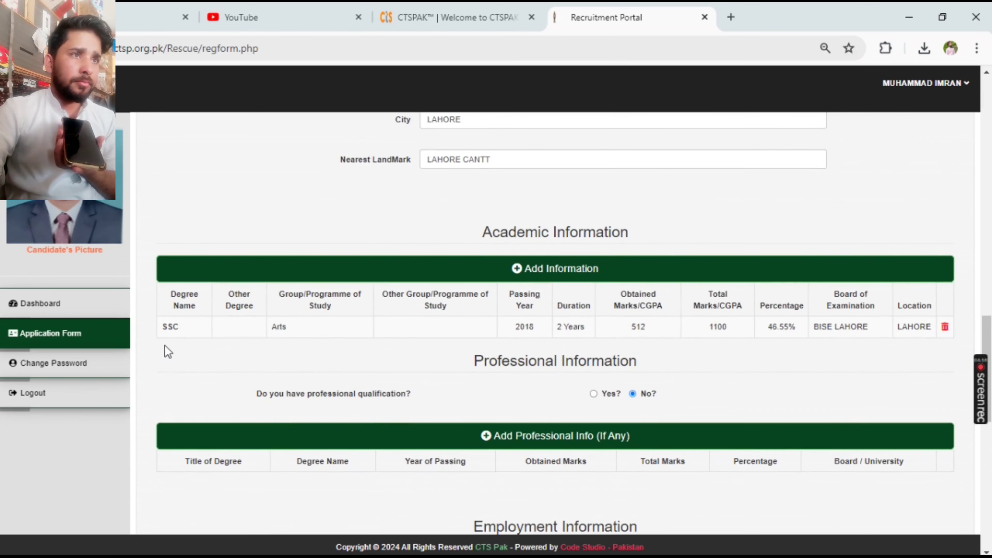
scroll(237, 352, up, 16)
scroll(187, 391, up, 12)
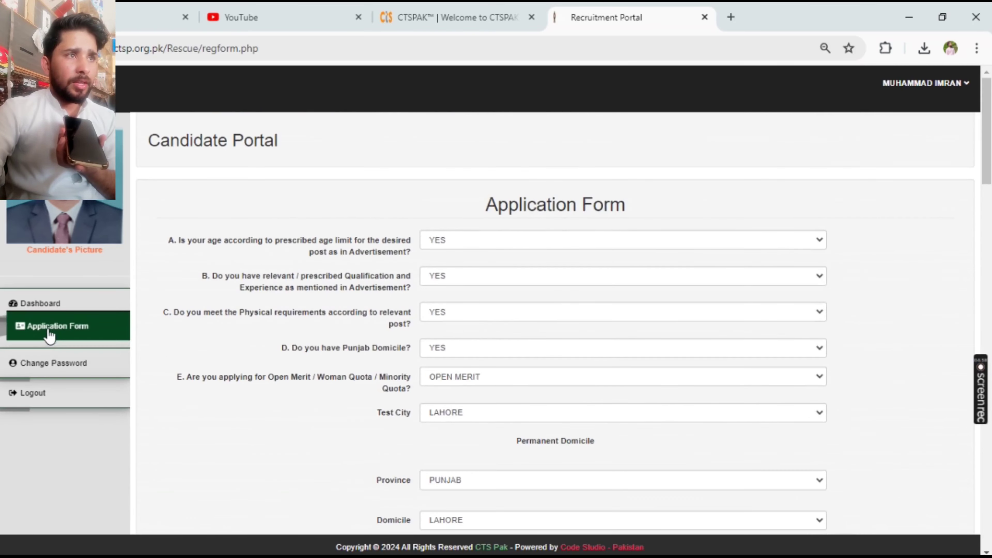
Go back to the candidate dashboard showing the Rescue Driver (LTV) Lahore application
click(20, 332)
click(45, 308)
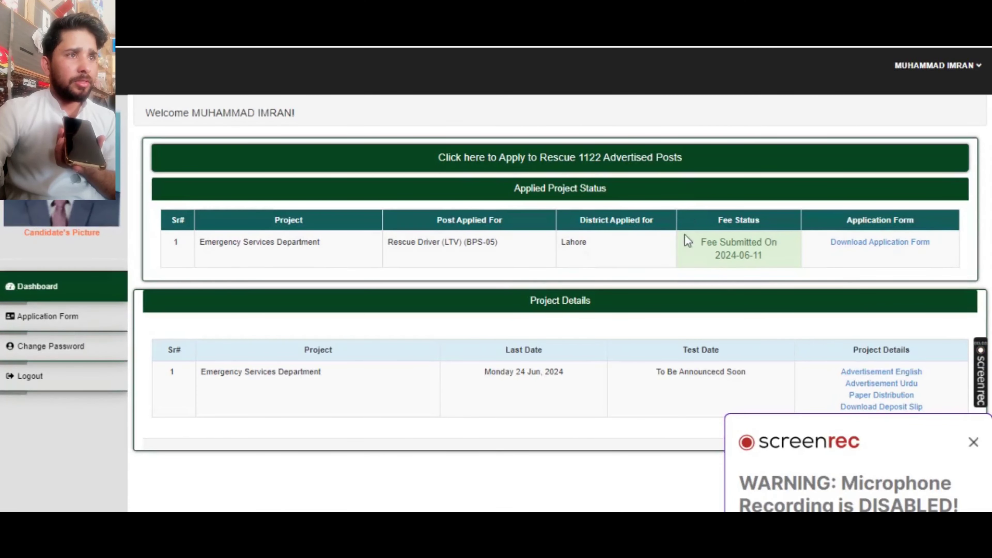
click(973, 442)
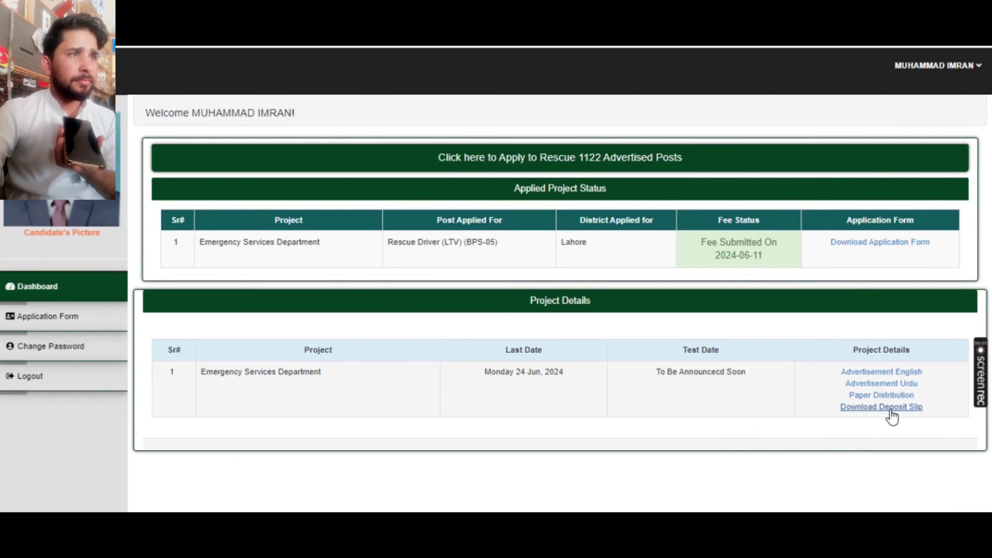
Review the Rs 475 deposit slip PDF's Bank, CTS and Candidate copies, then return to the dashboard
click(866, 408)
scroll(590, 274, down, 3)
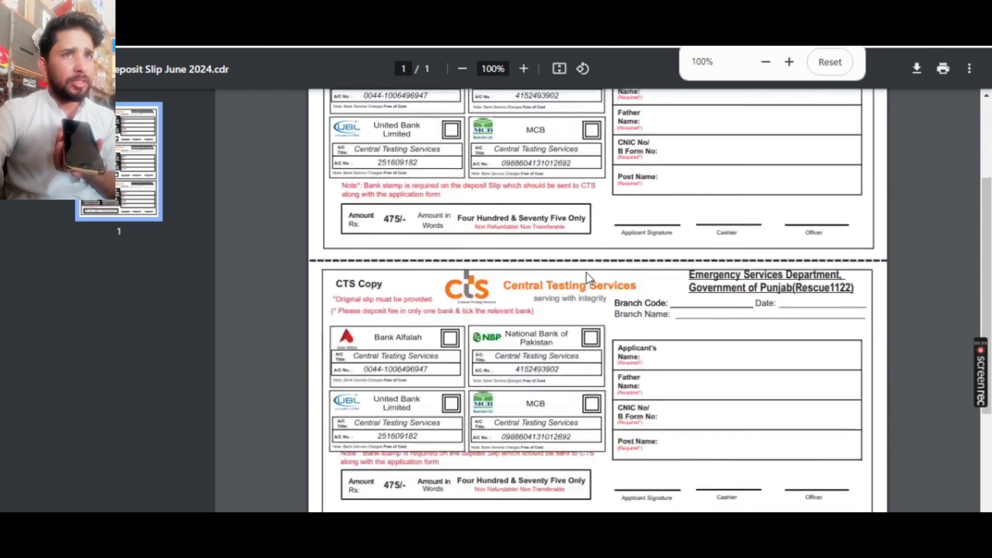
scroll(589, 242, up, 3)
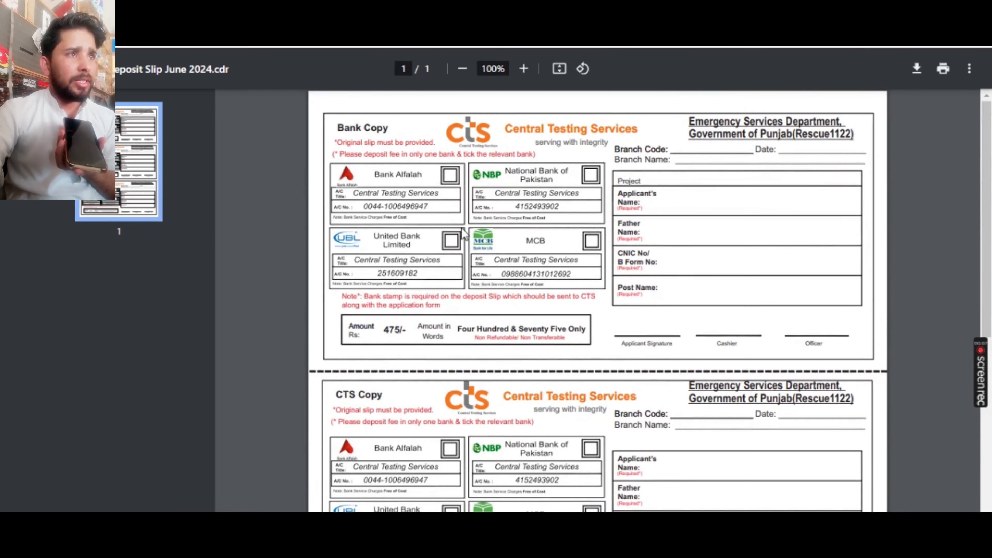
scroll(502, 287, down, 3)
scroll(503, 266, up, 3)
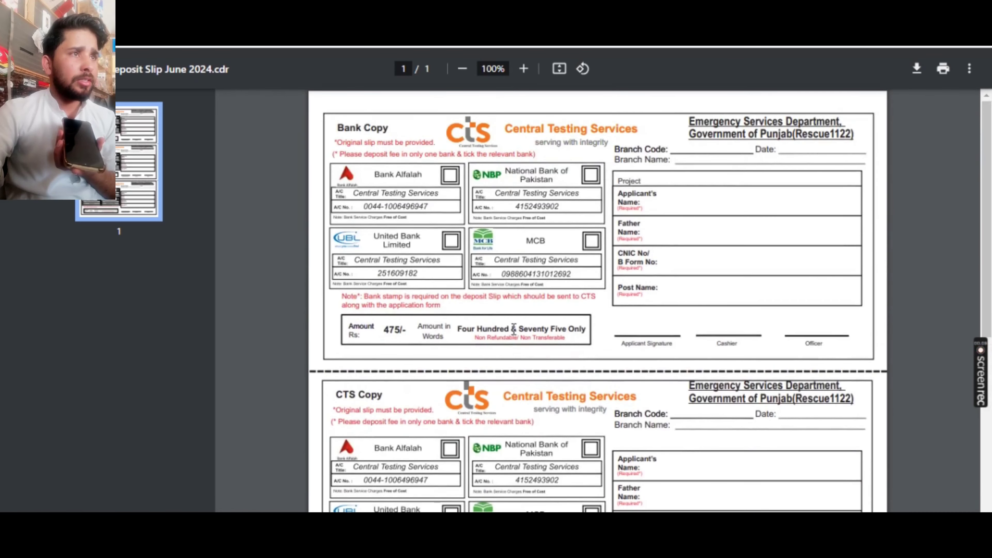
scroll(515, 327, down, 5)
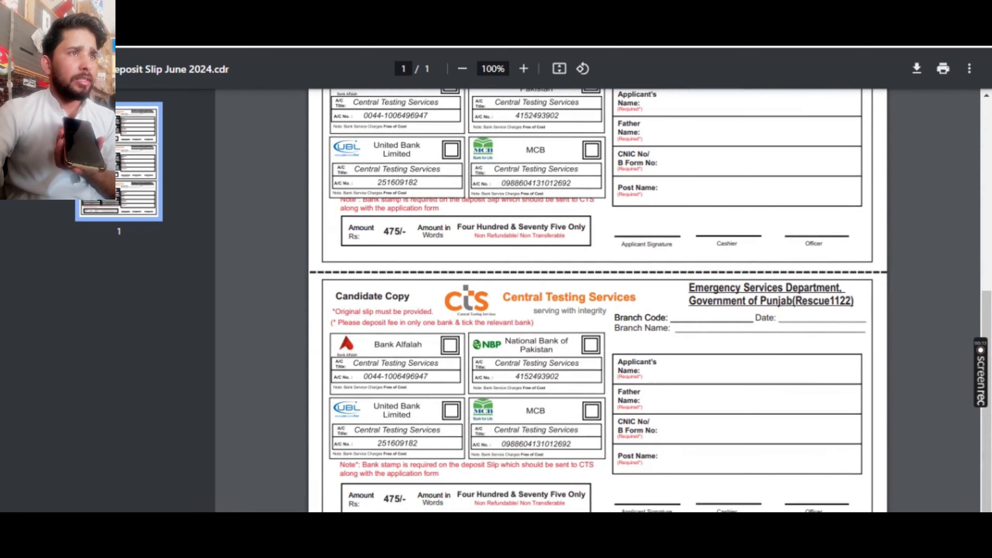
click(430, 41)
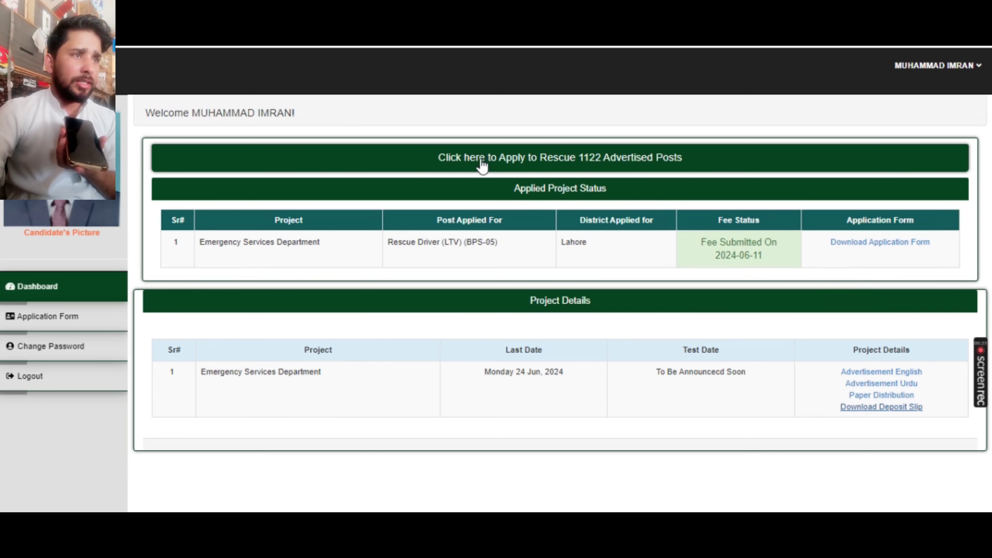
click(574, 164)
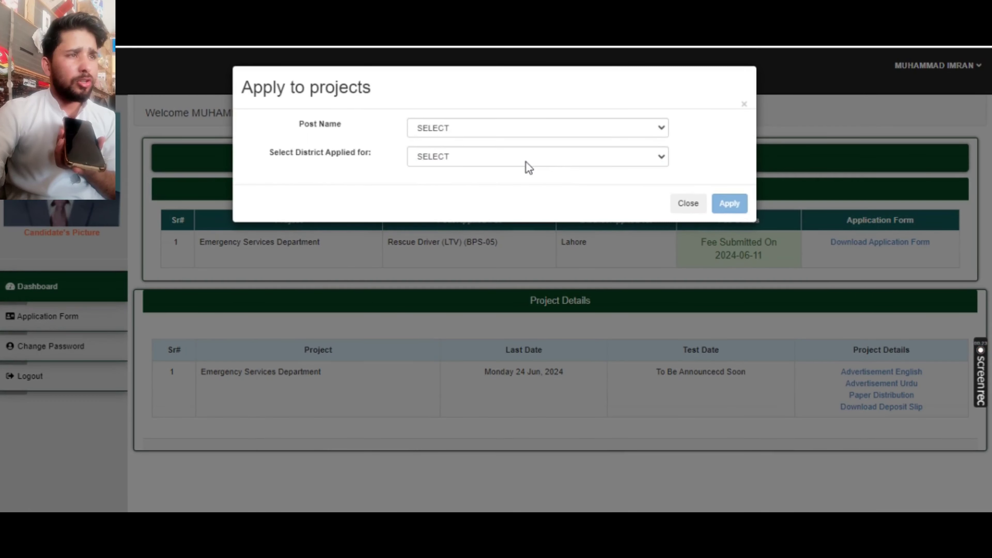
click(475, 134)
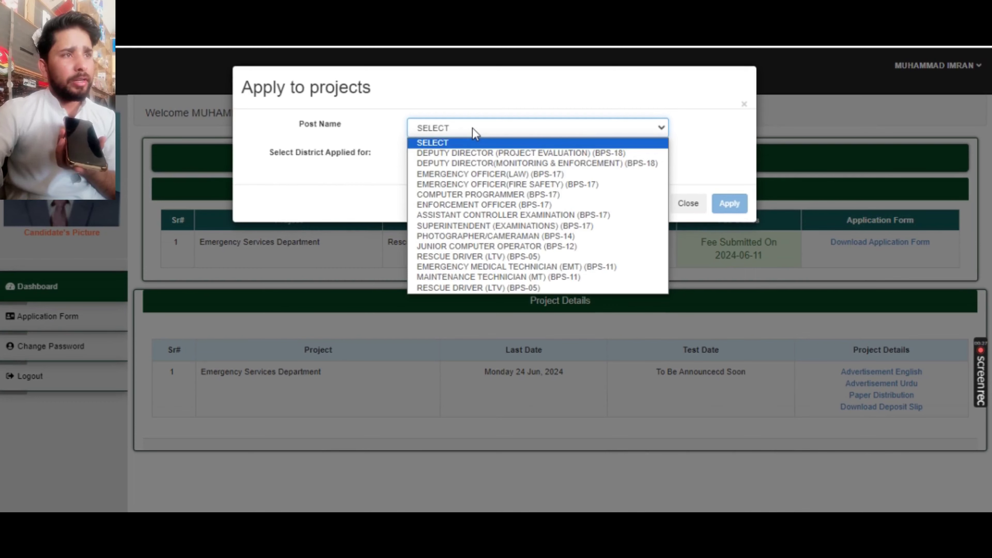
click(461, 288)
click(464, 159)
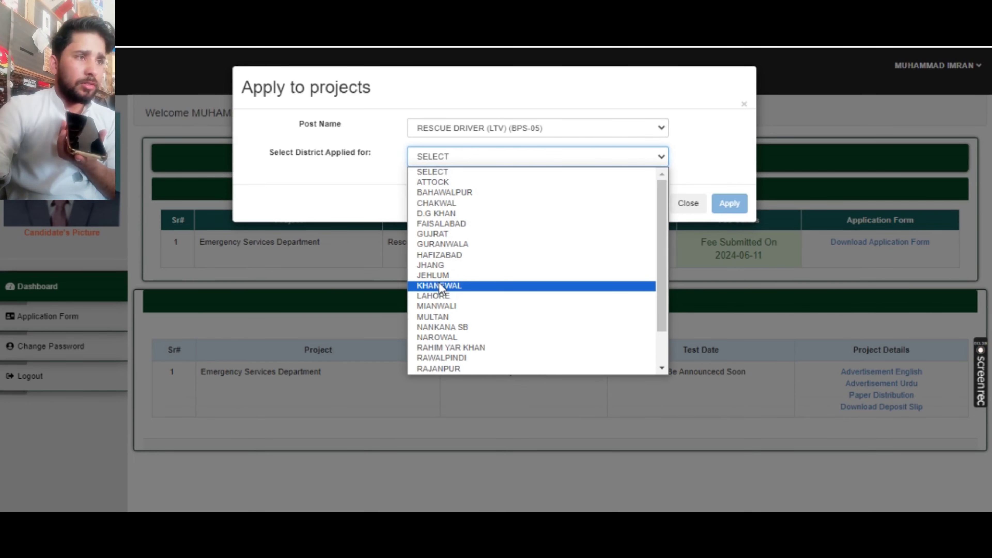
click(438, 294)
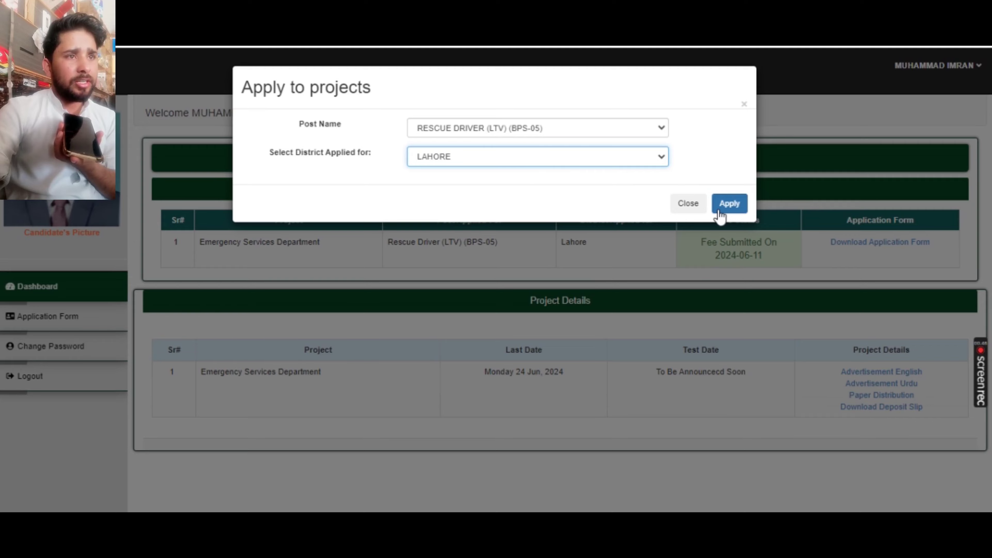
click(743, 104)
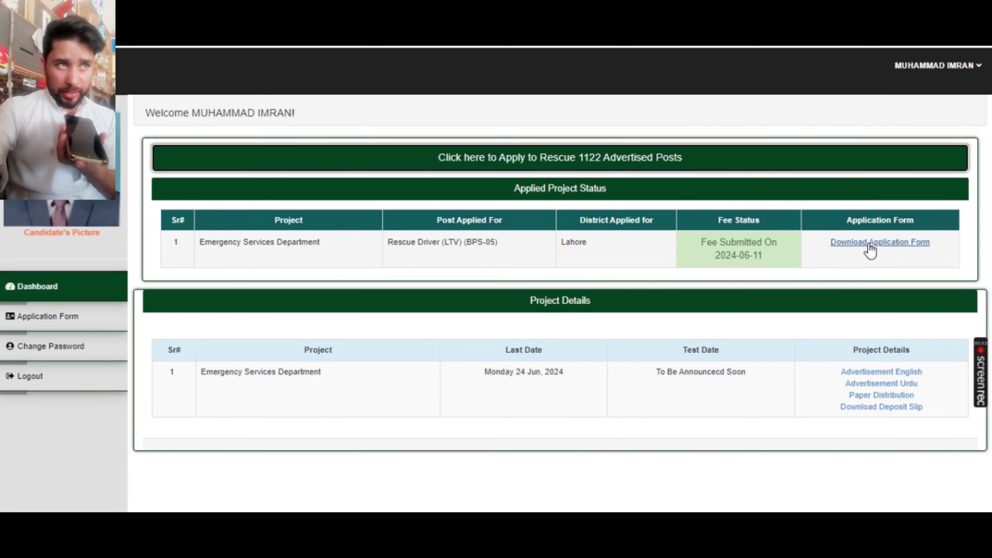
click(539, 158)
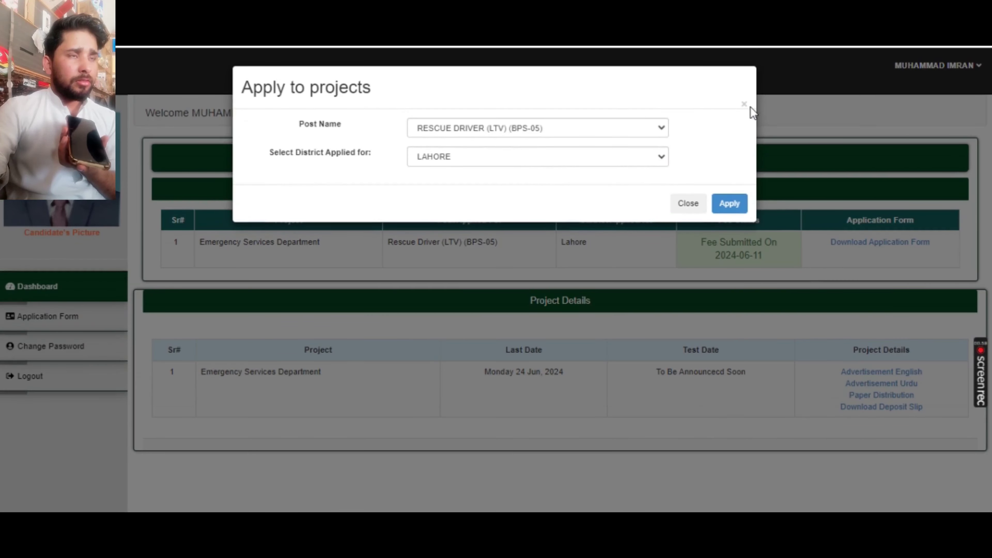
click(745, 104)
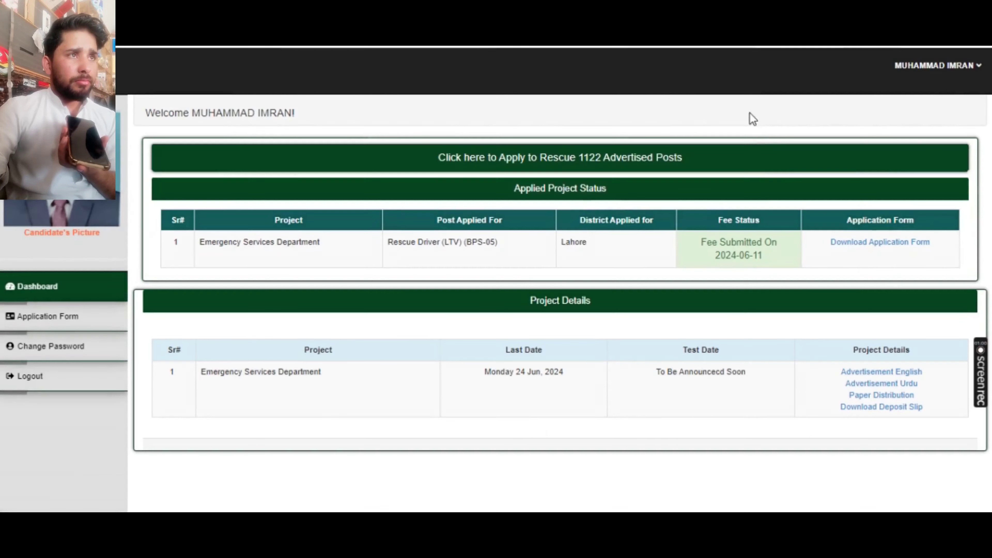
Open the printable application form PDF and scroll through its four pages
click(869, 243)
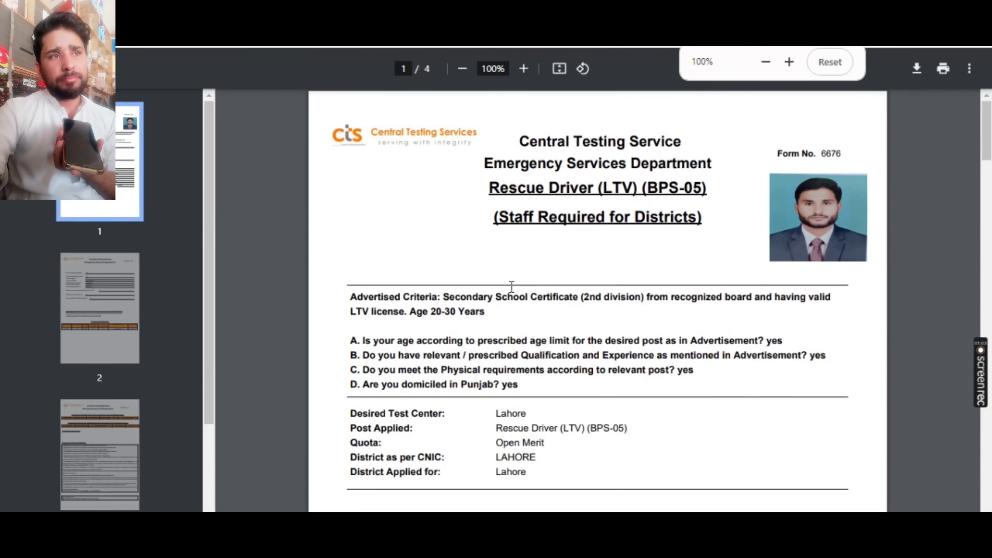
scroll(511, 287, down, 20)
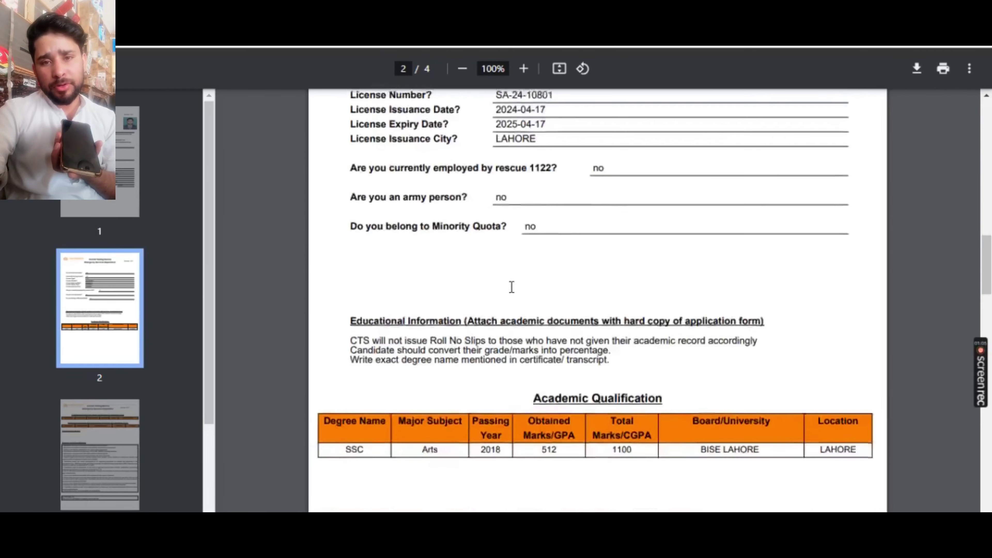
scroll(512, 288, down, 20)
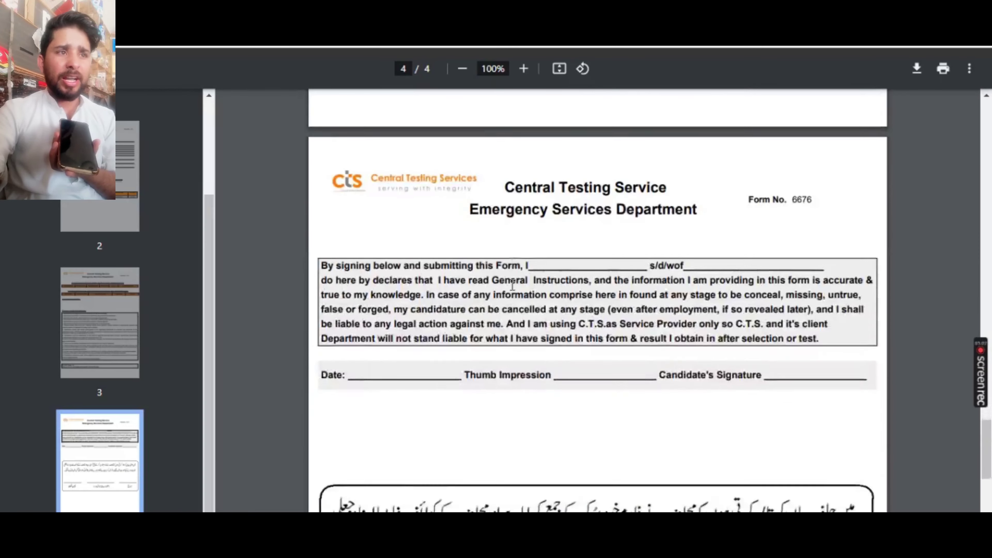
scroll(512, 287, down, 5)
scroll(512, 286, up, 15)
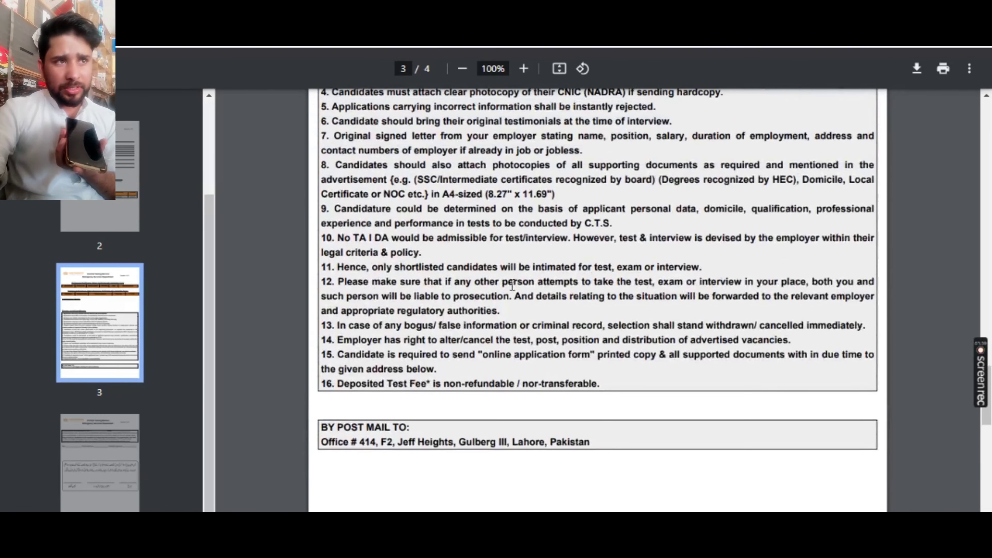
scroll(512, 287, down, 3)
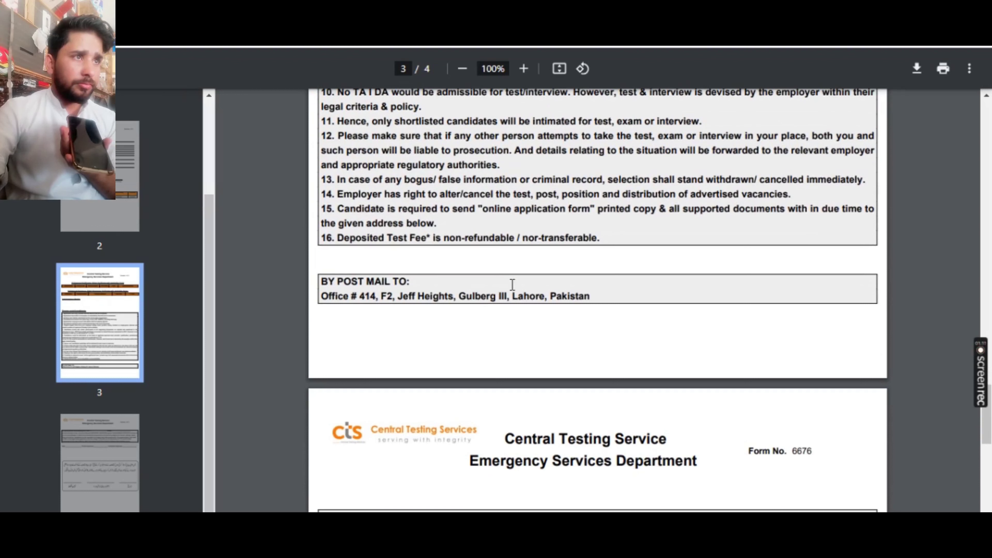
Highlight the BY POST MAIL TO address with office 414, then return to page 1
mouse_move(597, 297)
mouse_down()
mouse_move(459, 297)
mouse_move(316, 275)
mouse_move(324, 288)
mouse_move(594, 301)
mouse_up()
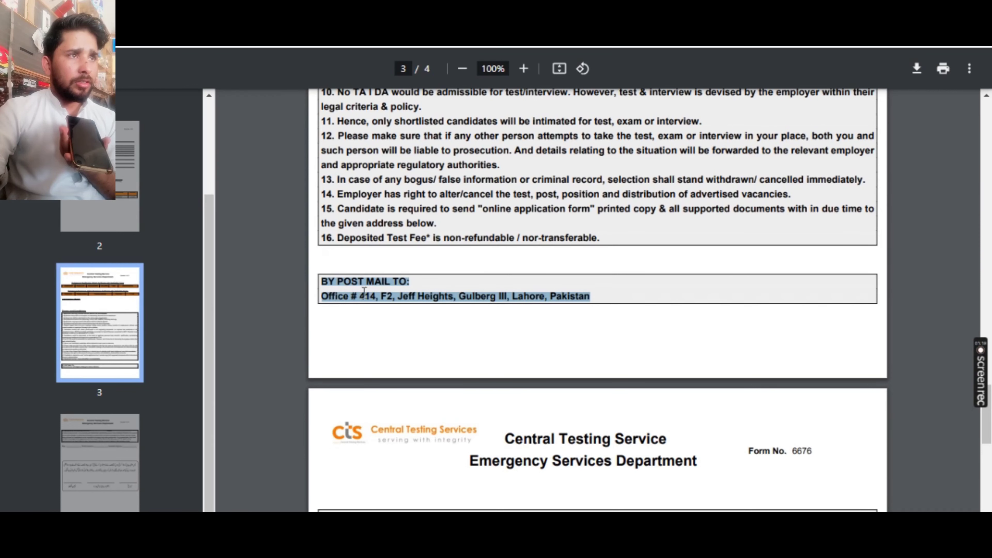
click(332, 299)
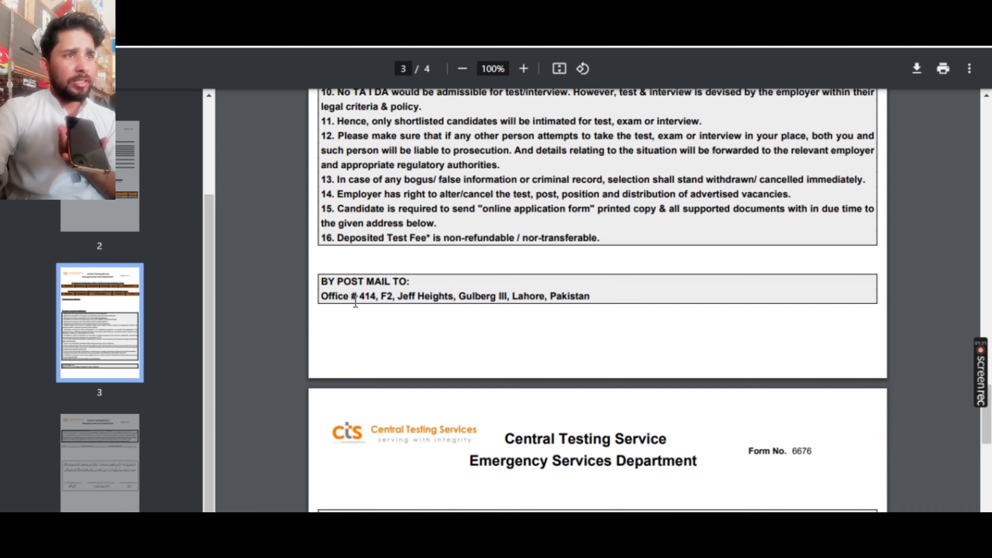
drag(361, 299, 608, 317)
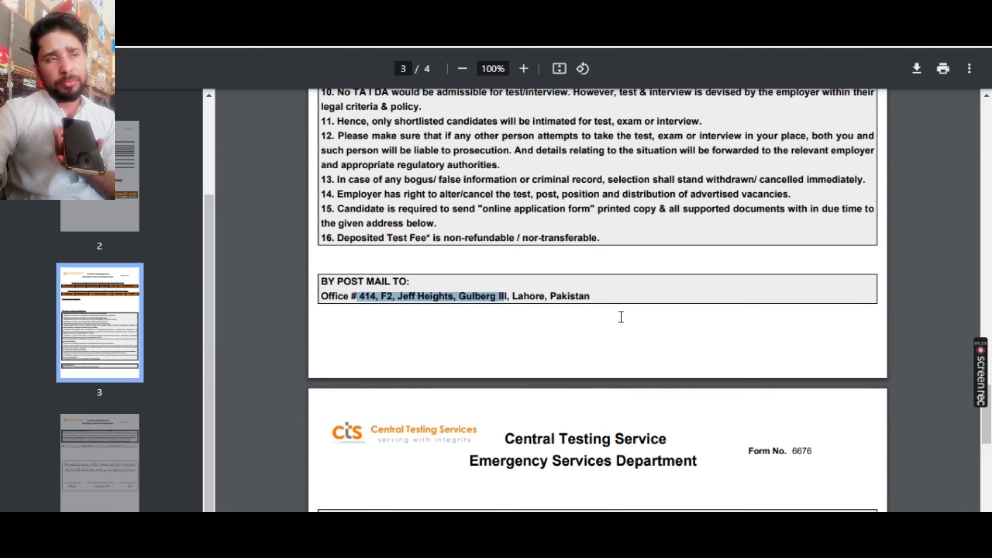
scroll(528, 305, up, 15)
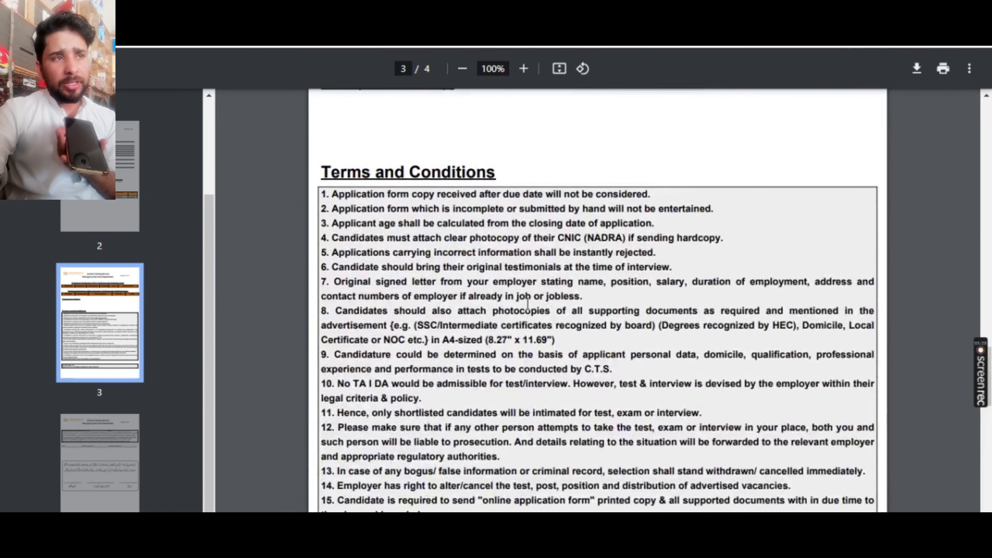
scroll(527, 304, up, 12)
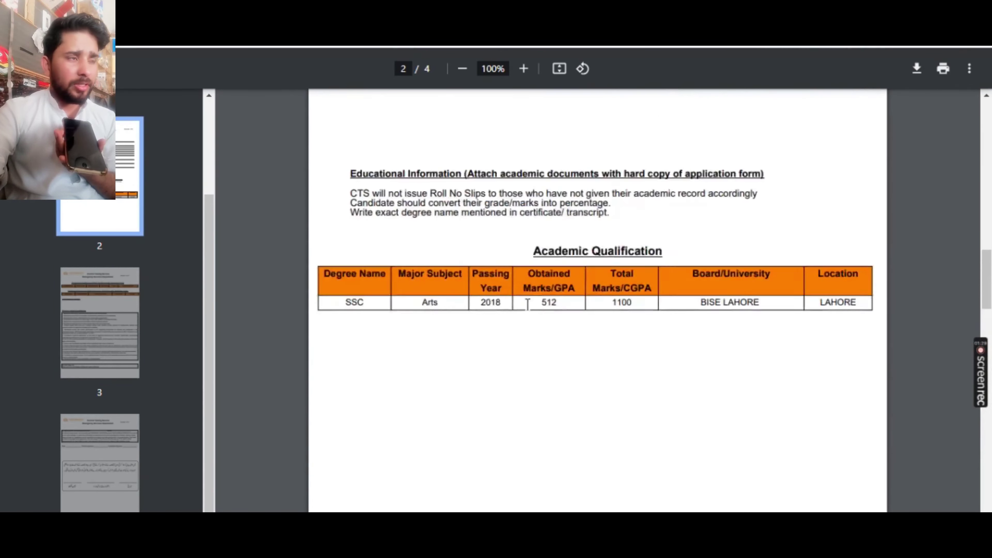
scroll(528, 305, up, 4)
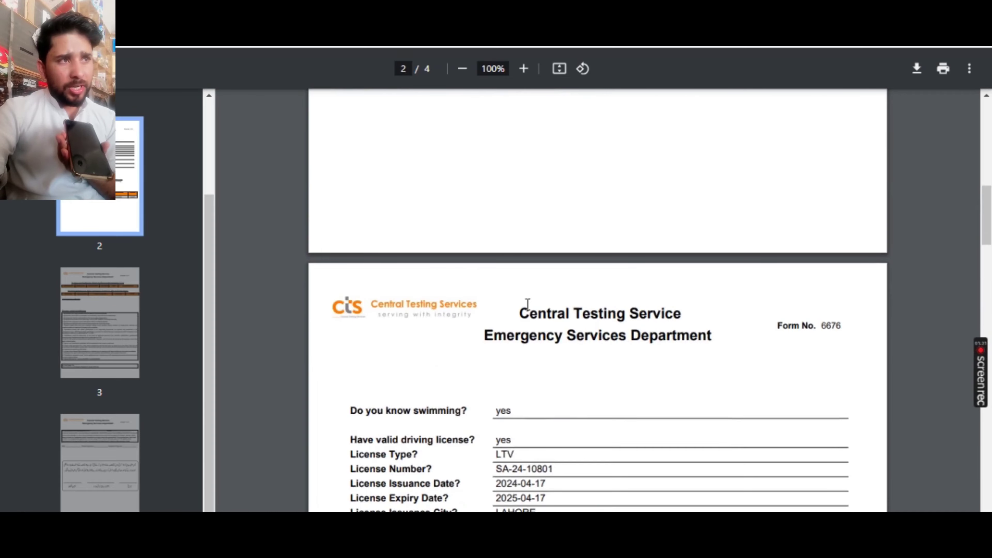
scroll(527, 304, up, 12)
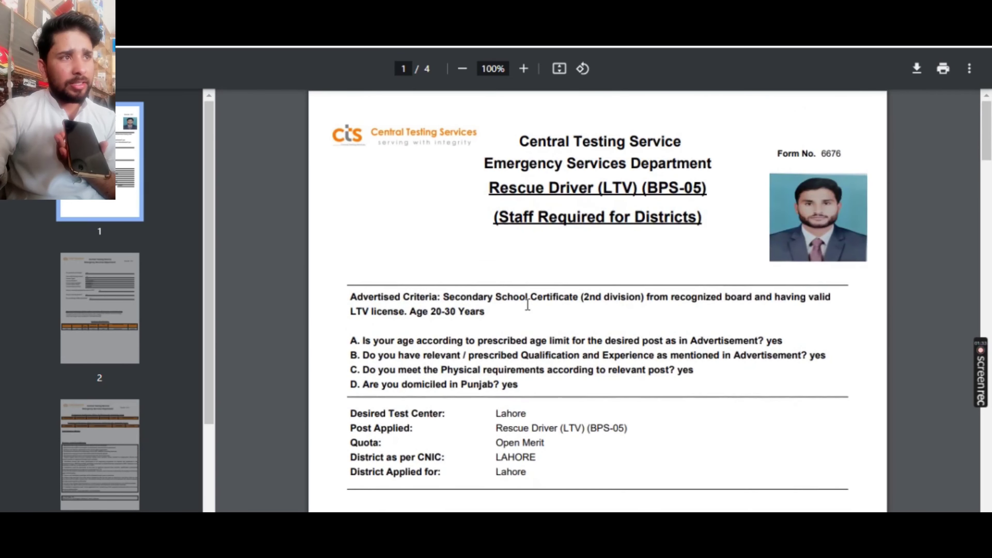